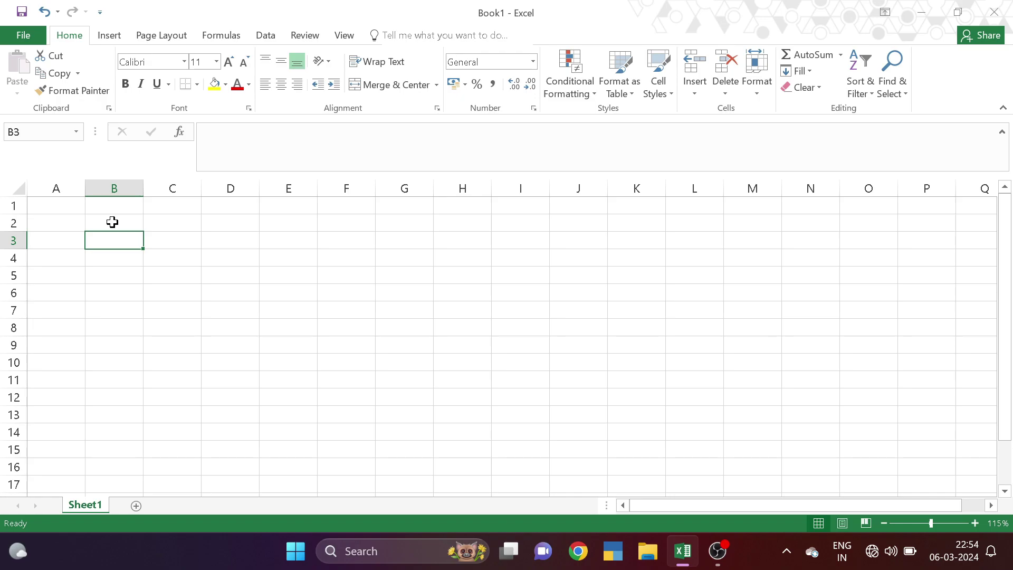
Look through the cell shortcut menu and the Insert-to-View ribbon tabs, then return to Home.
right_click(112, 221)
key(Escape)
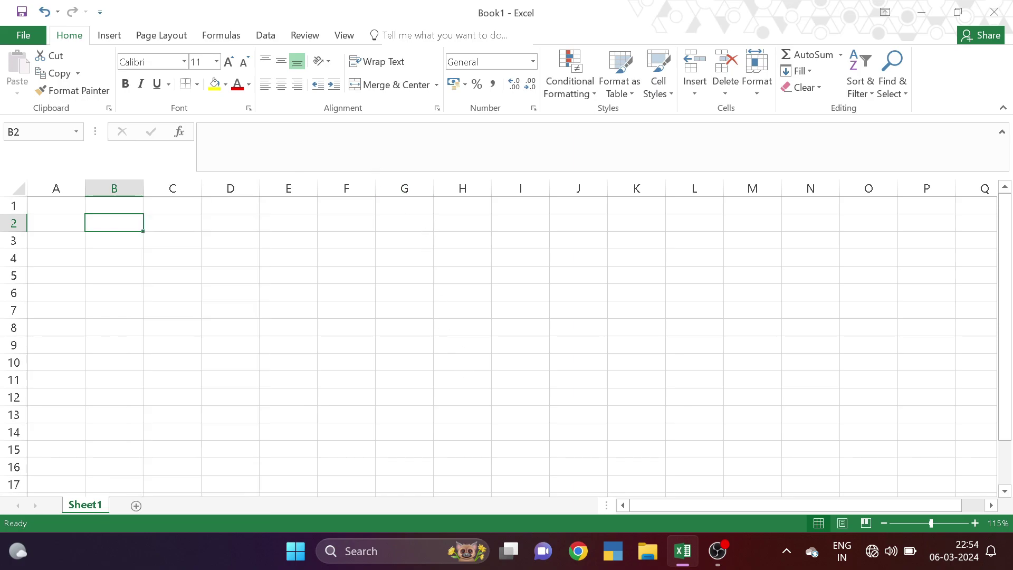
click(274, 306)
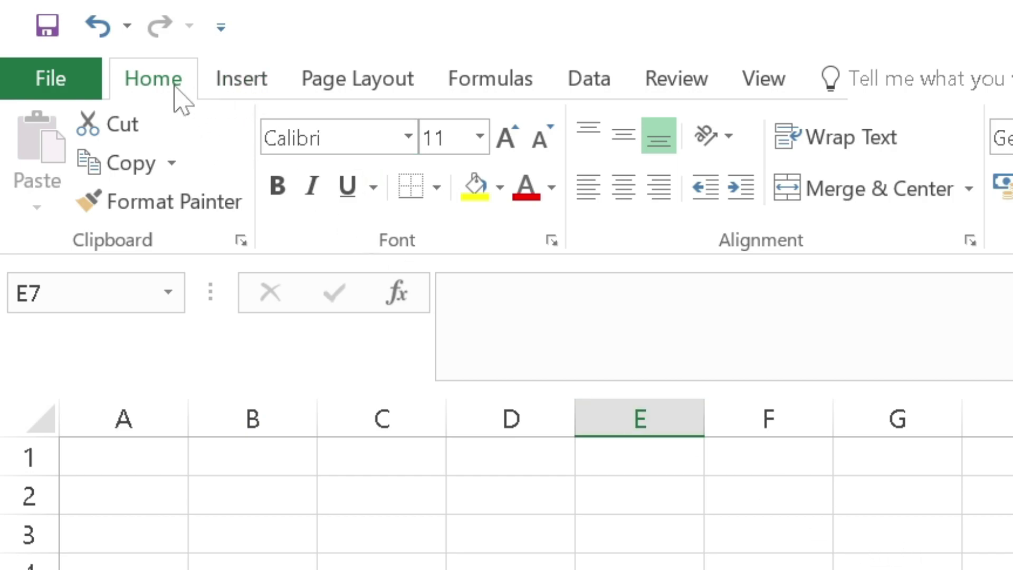
click(230, 98)
click(337, 95)
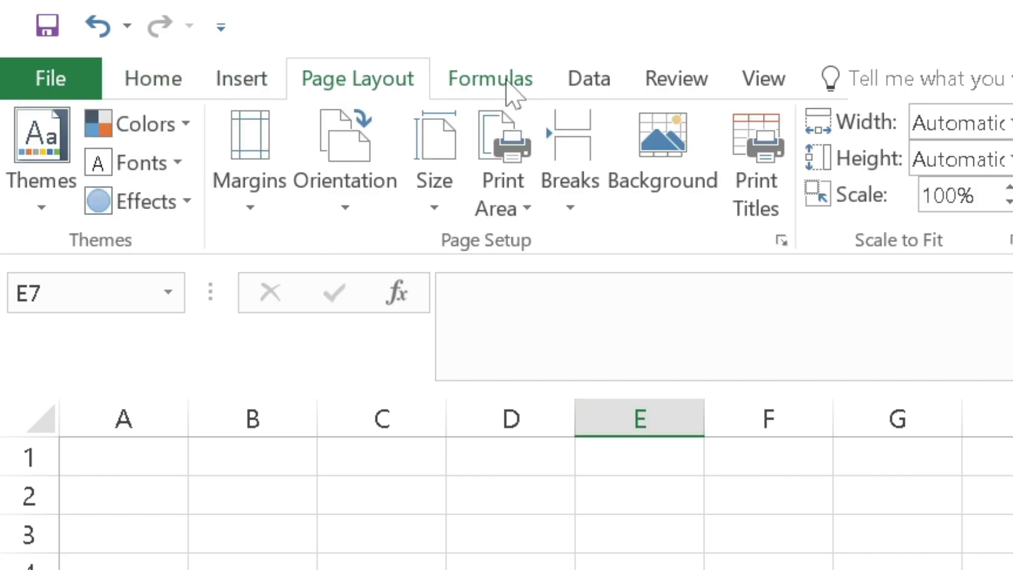
click(507, 86)
click(607, 132)
click(676, 138)
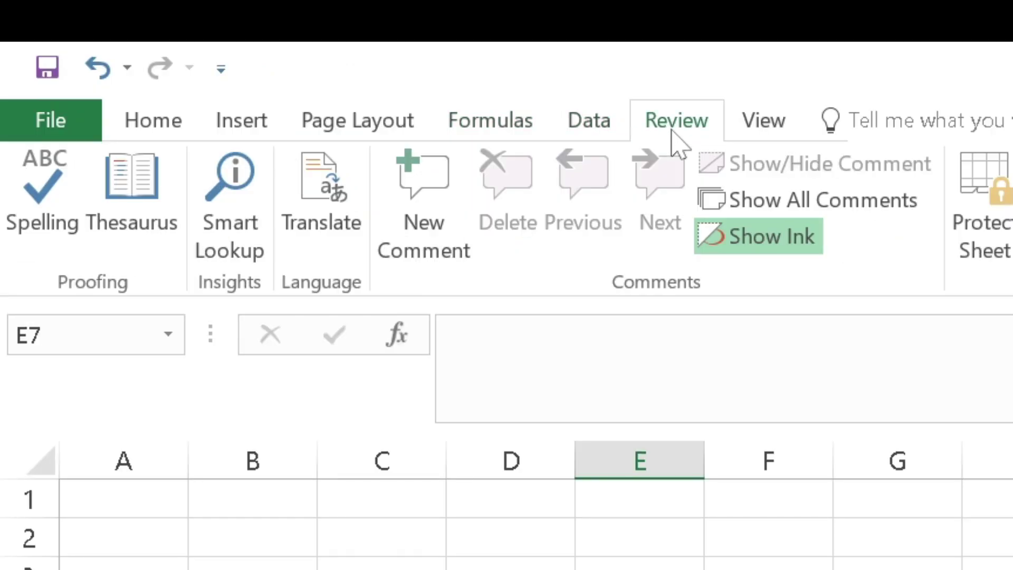
click(763, 126)
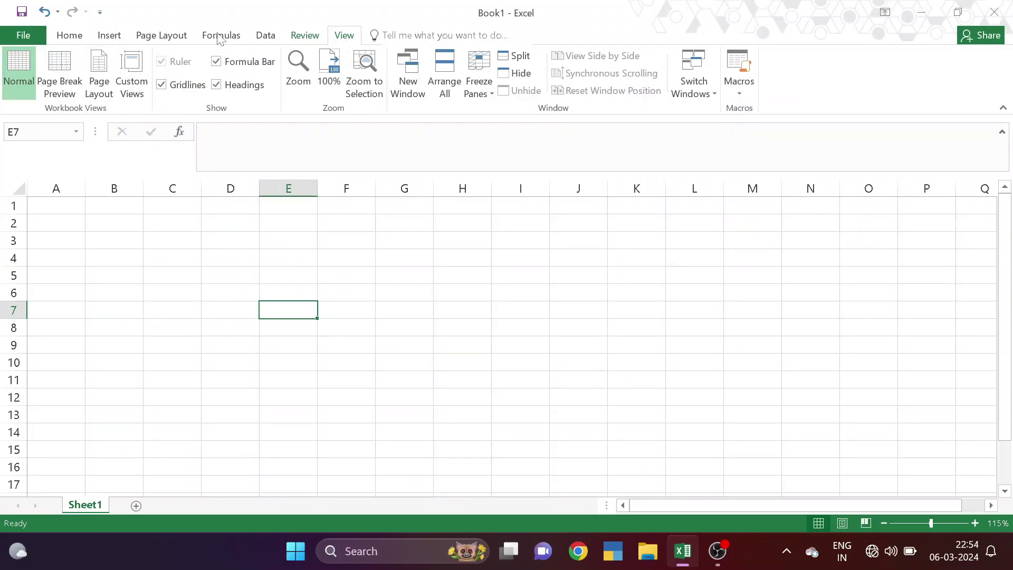
click(74, 38)
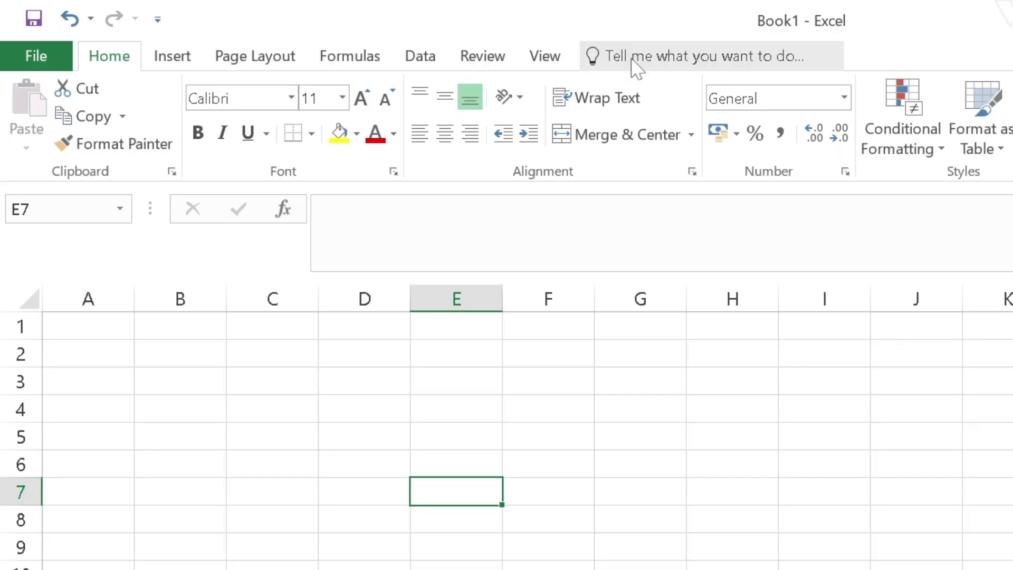
Look up 'table' in the feature search box, then clear and close the search.
click(420, 36)
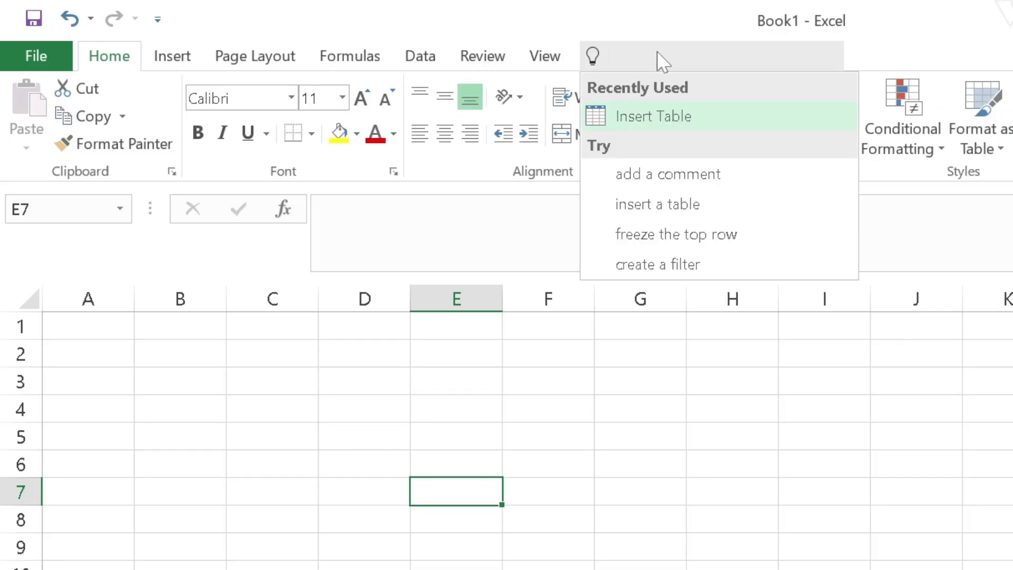
text(tab)
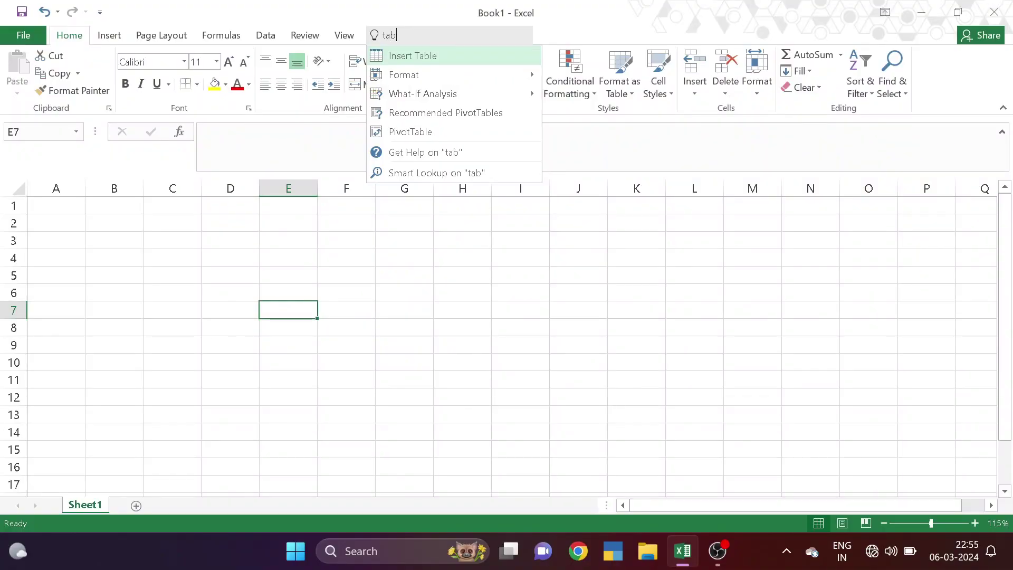
text(le)
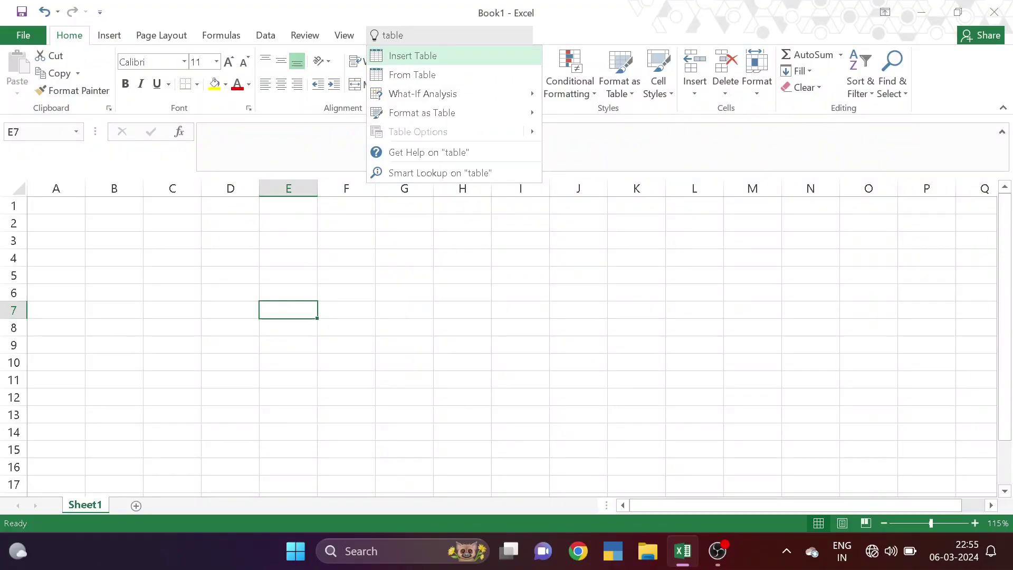
key(BackSpace)
key(BackSpace)
key(BackSpace)
key(BackSpace)
key(BackSpace)
key(Escape)
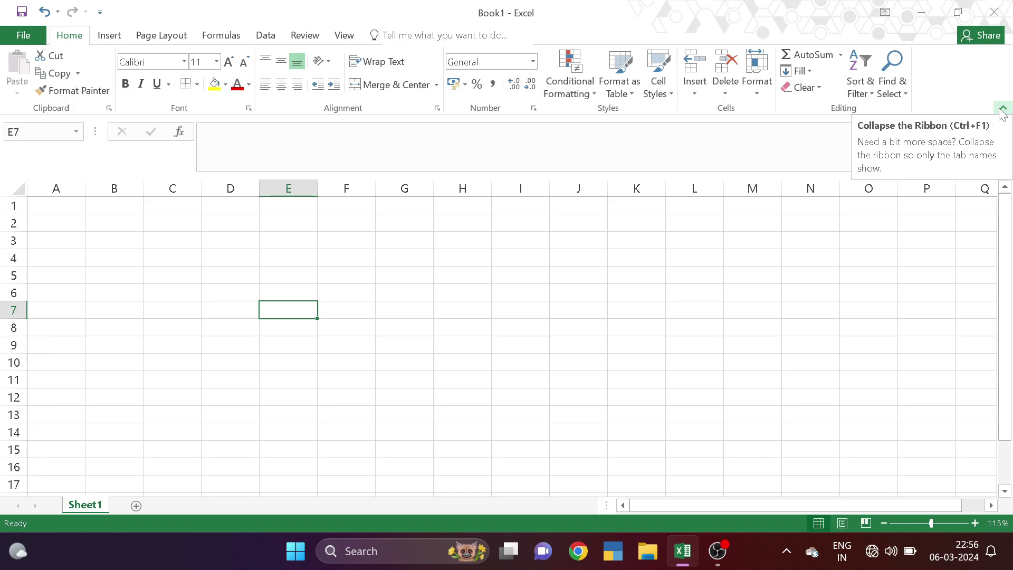
Collapse and restore the ribbon twice with Ctrl+F1.
click(771, 288)
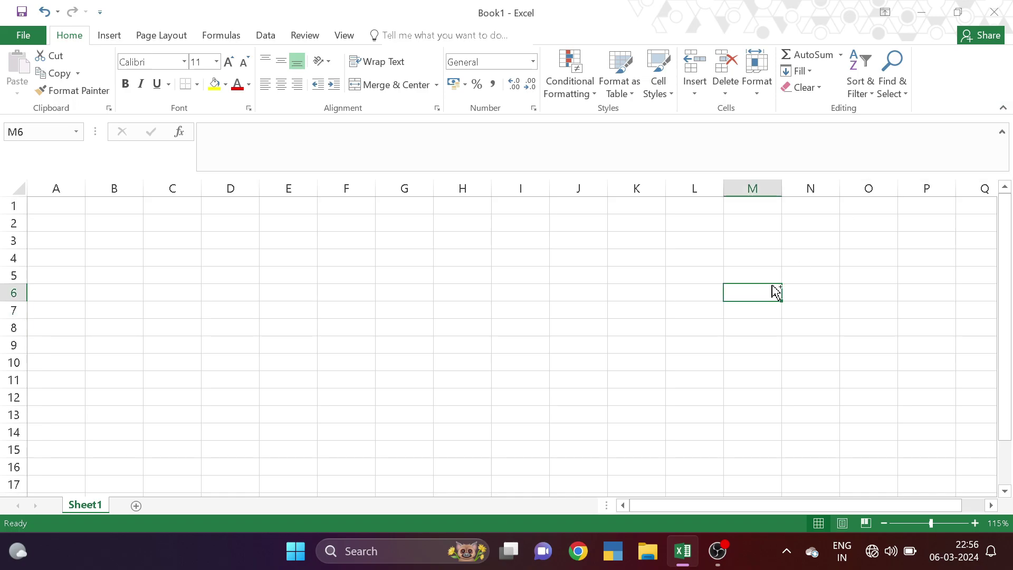
key(ctrl+F1)
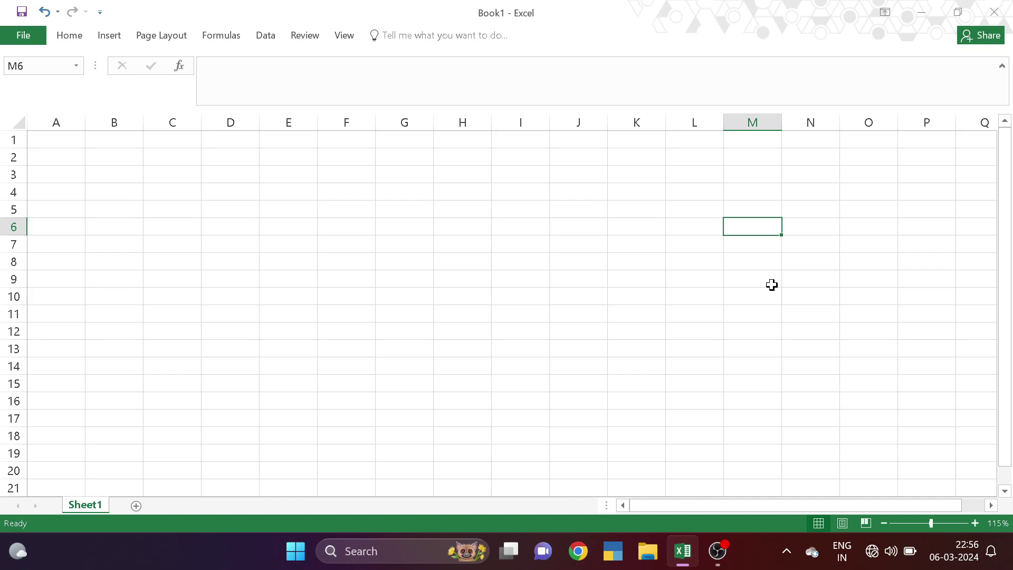
key(ctrl+F1)
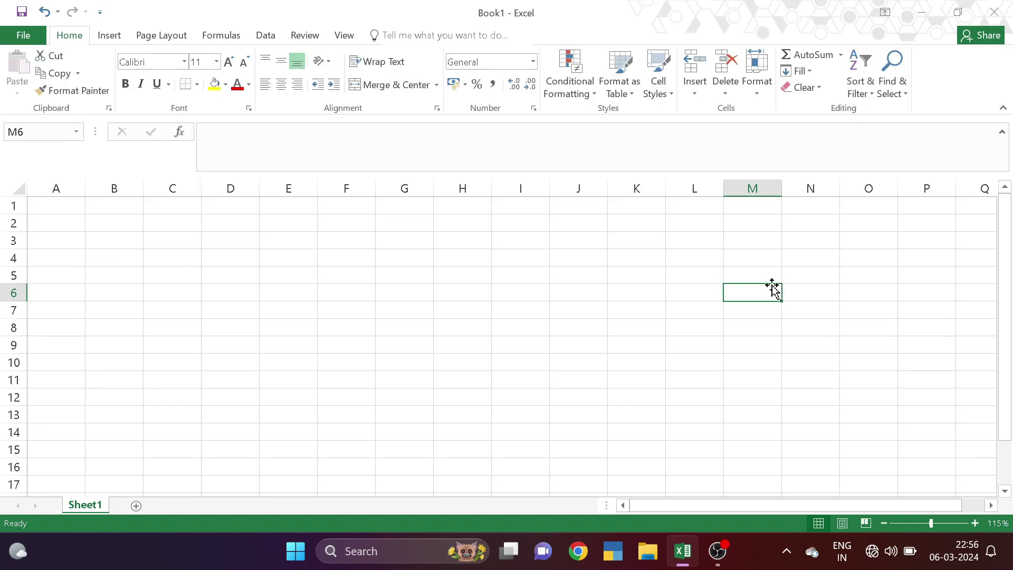
key(ctrl+F1)
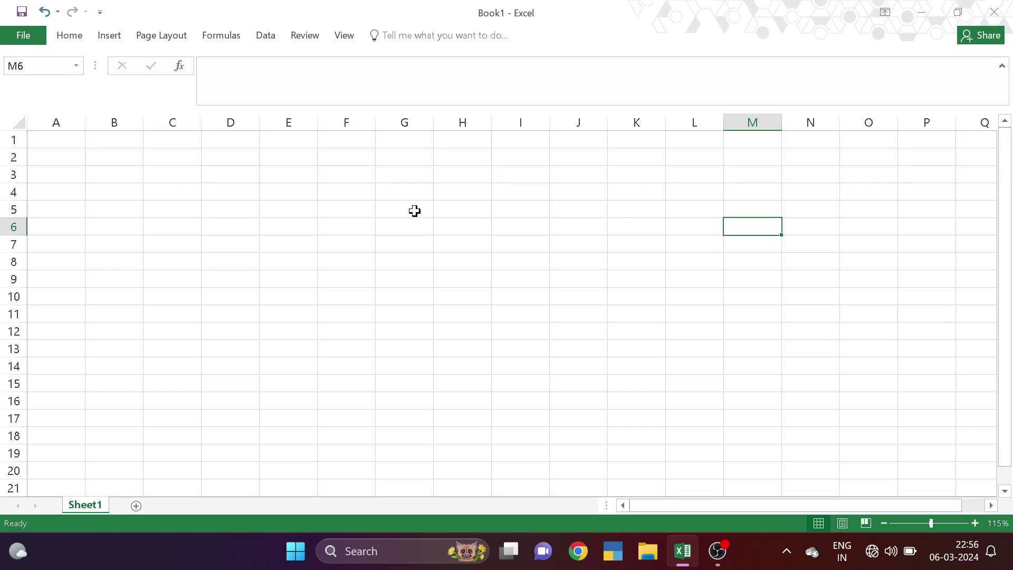
key(ctrl+F1)
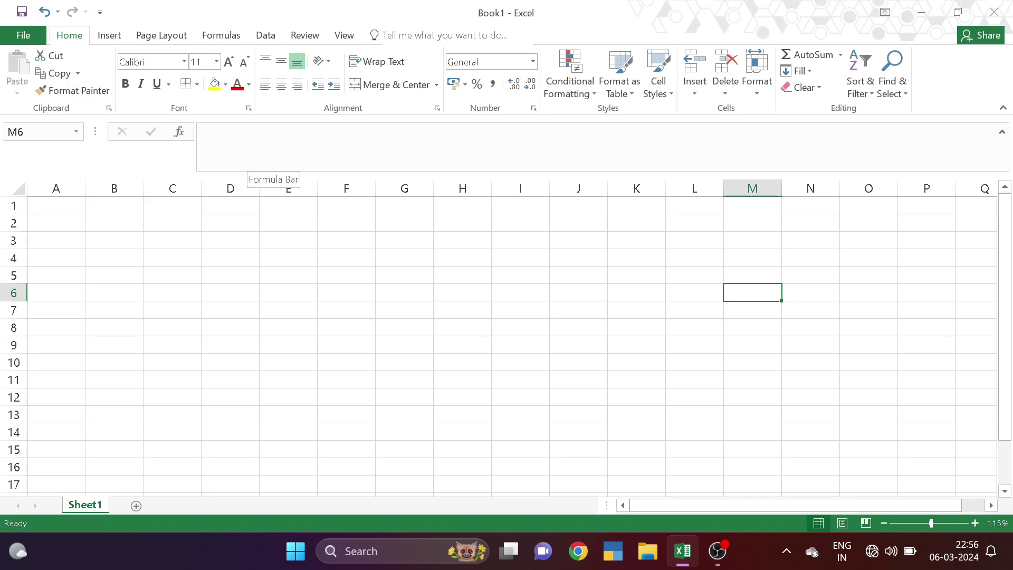
Enter the sample text 'asdfdsf' in D6 and commit it by selecting C5.
click(248, 158)
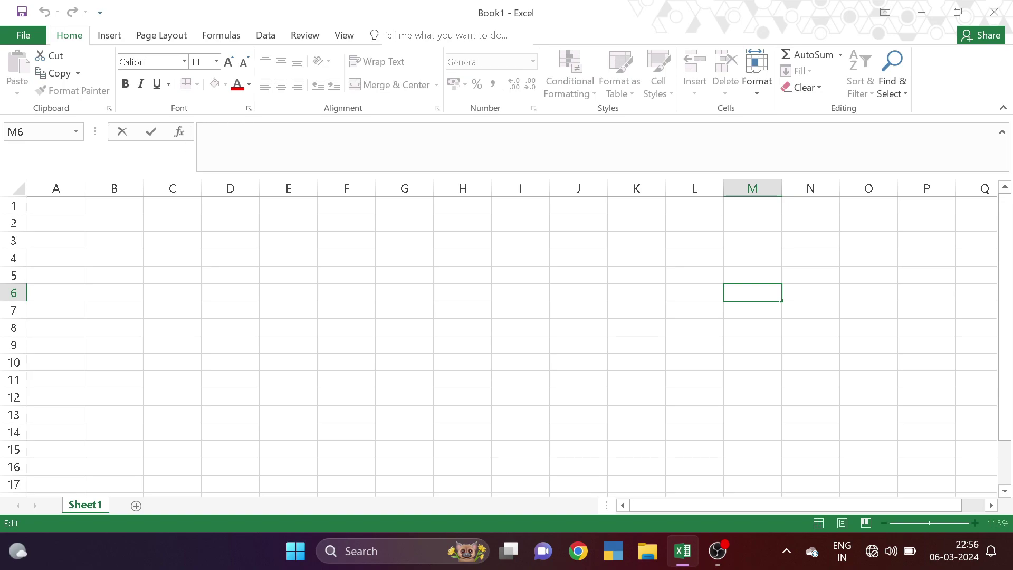
click(204, 323)
click(228, 290)
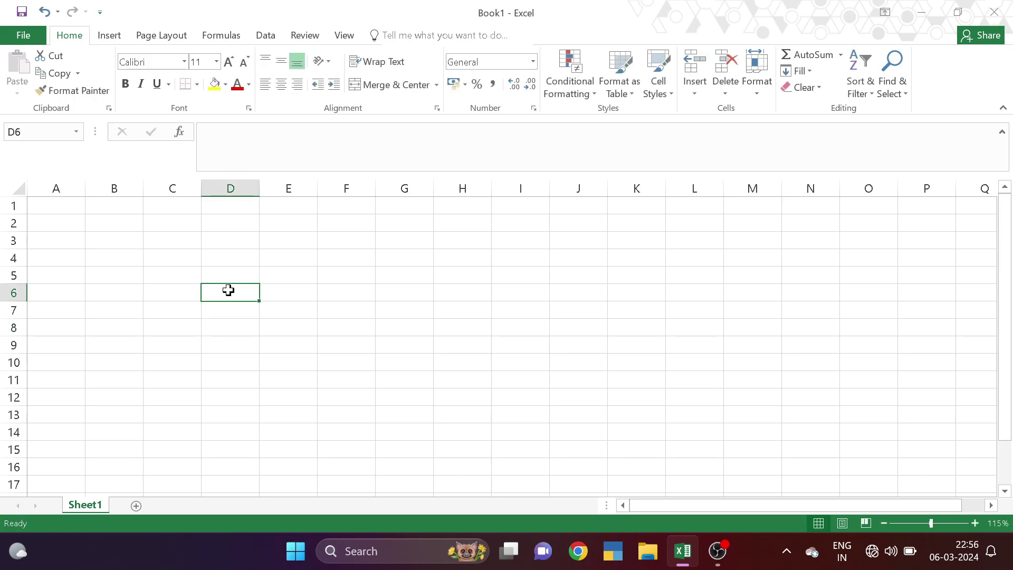
text(asdfdsf)
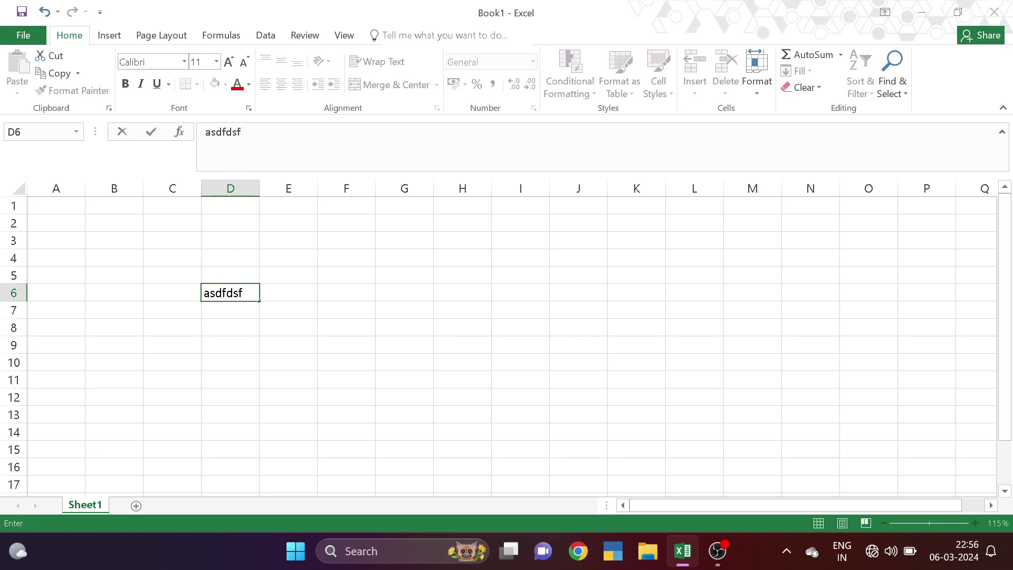
drag(242, 132, 192, 138)
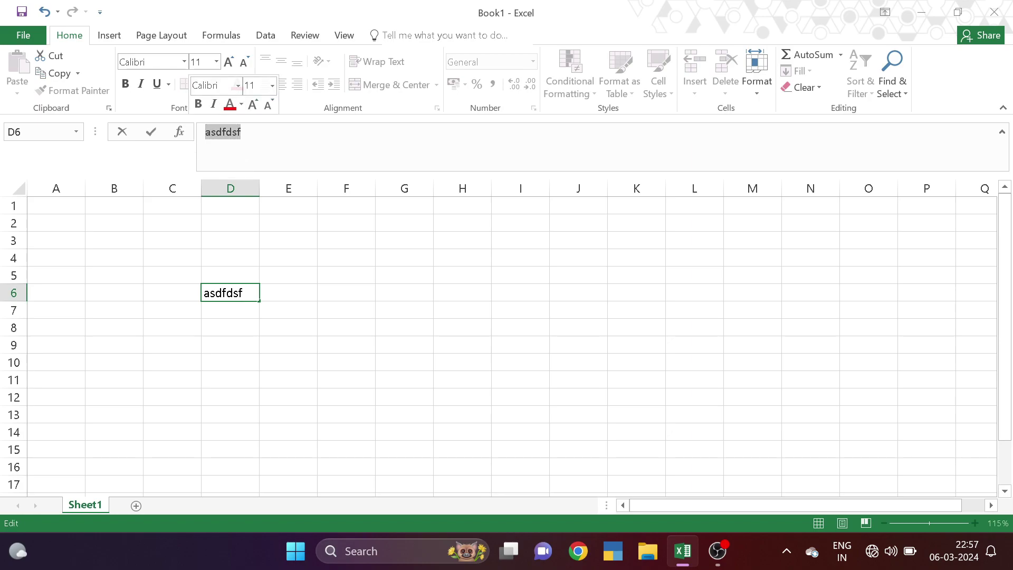
click(241, 132)
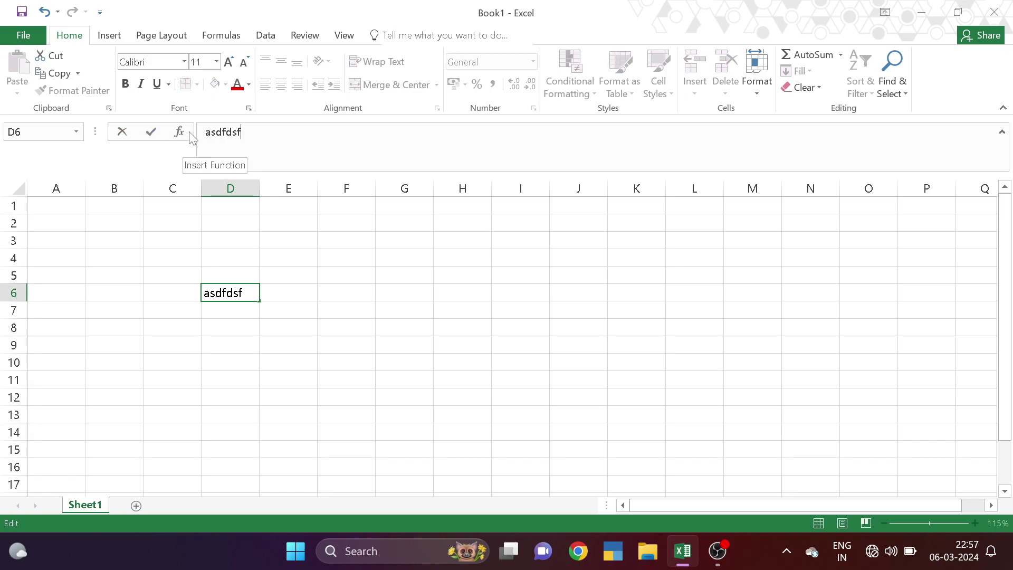
click(150, 271)
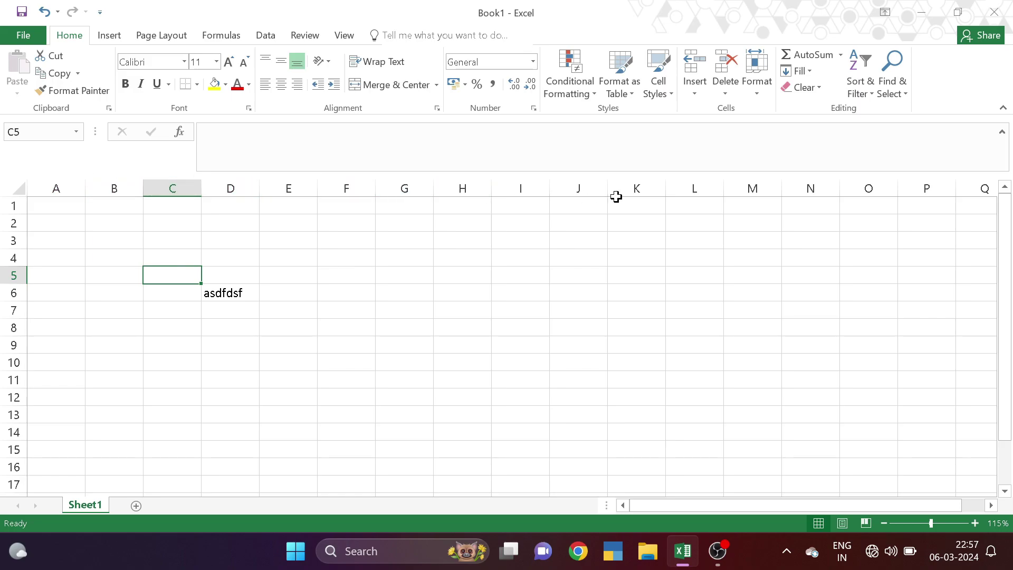
Hide the sheet's row and column headings from the display options, then show them again.
click(242, 216)
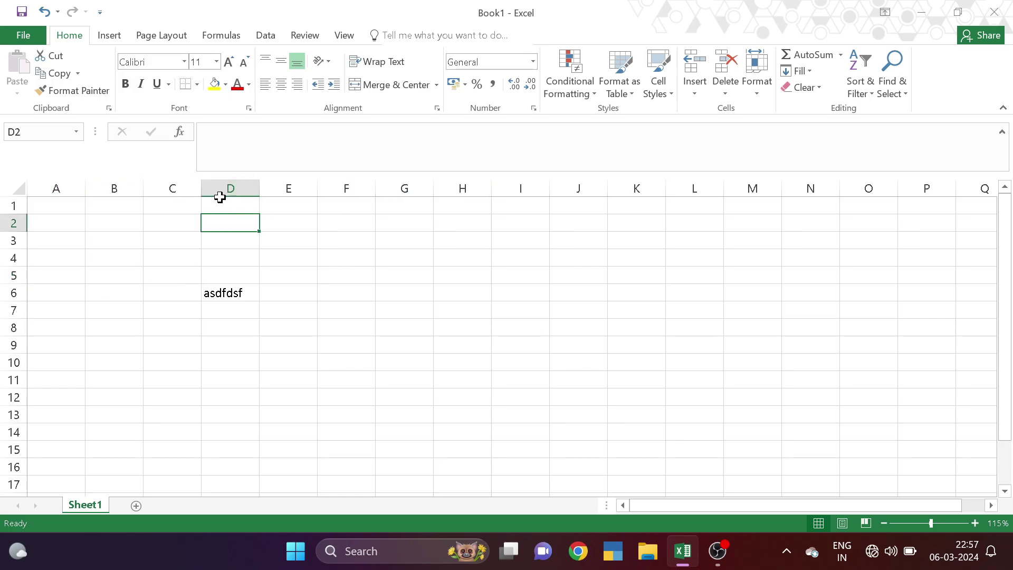
click(344, 36)
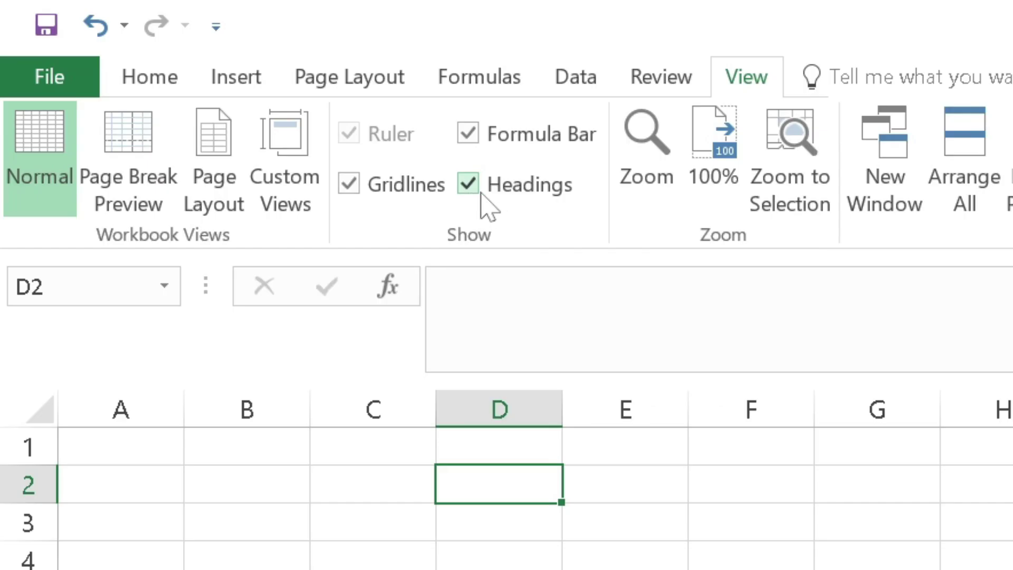
click(468, 185)
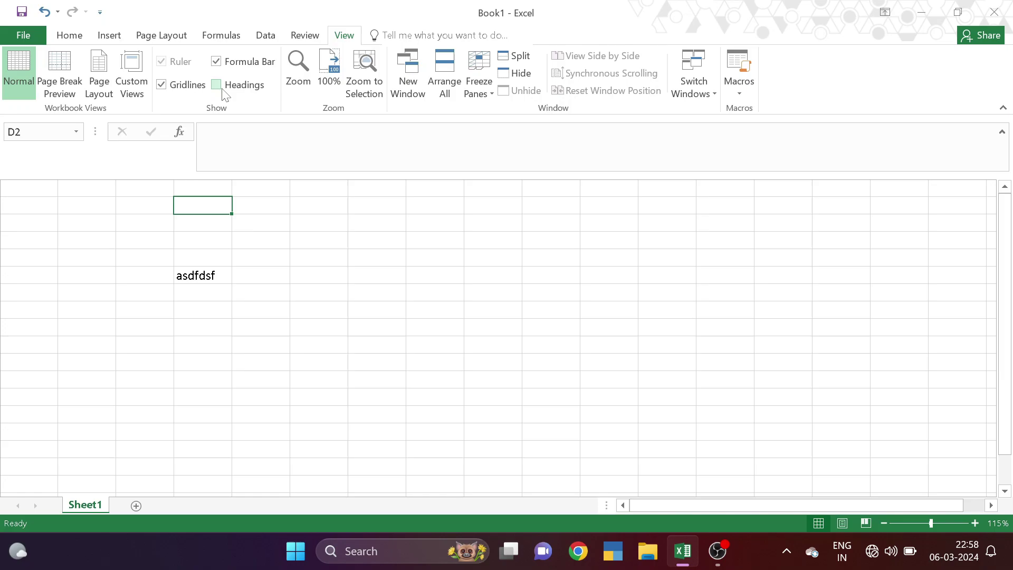
click(222, 90)
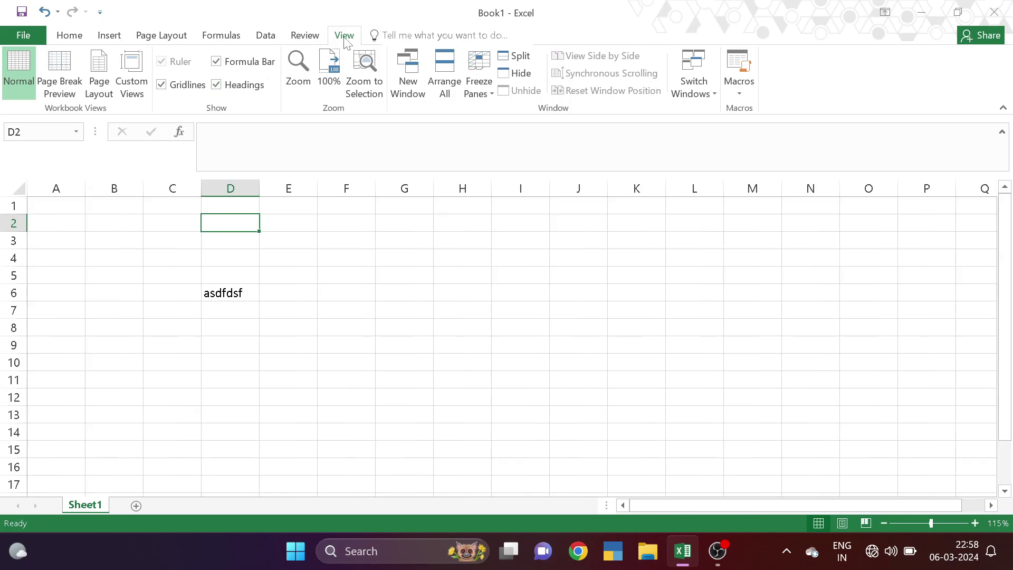
Toggle Headings View on Page Layout several times, leaving the headings visible.
click(173, 39)
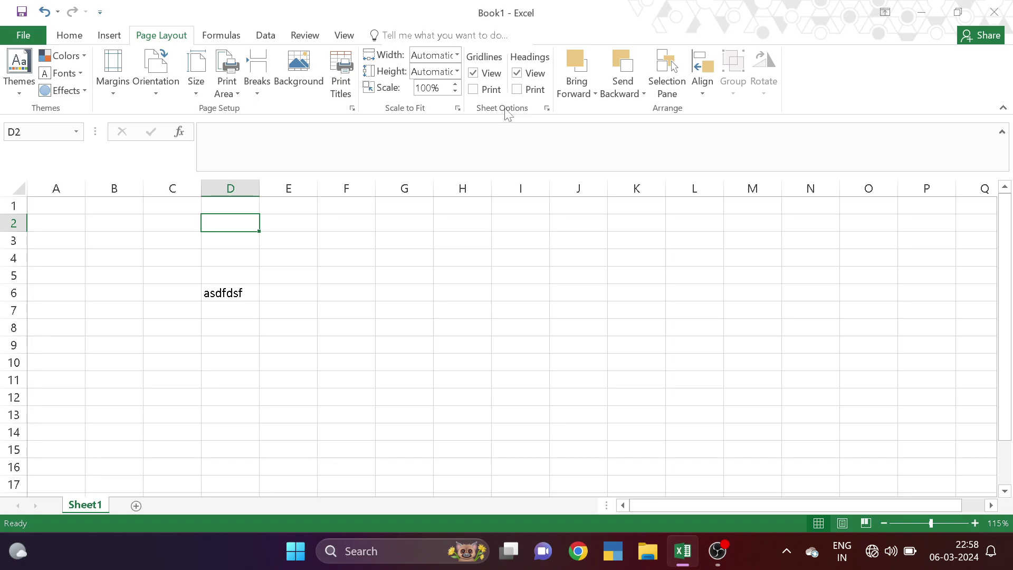
click(517, 73)
click(517, 74)
click(518, 74)
click(517, 74)
click(517, 74)
click(519, 75)
click(349, 37)
click(94, 225)
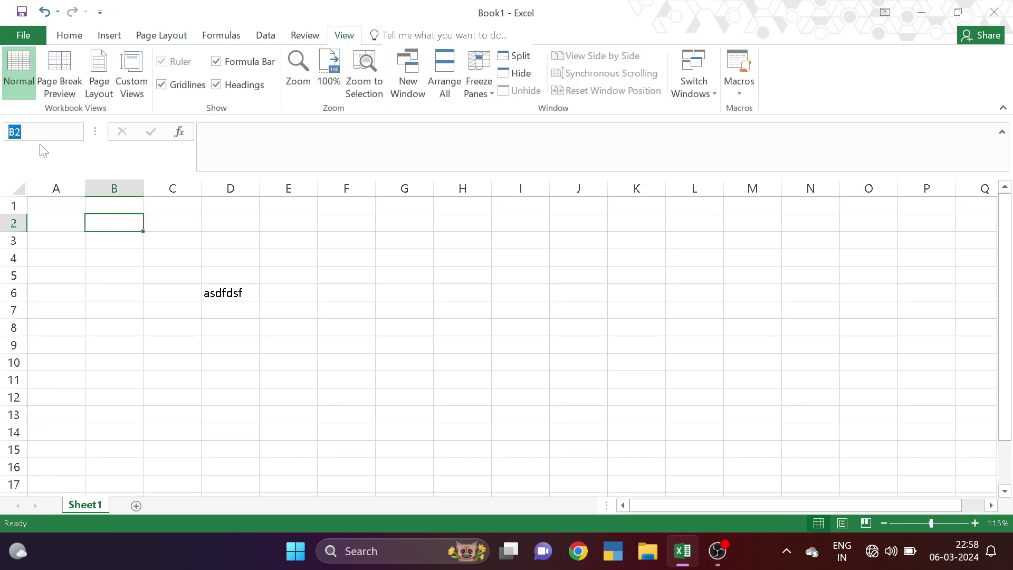
Select B4 and then the block D2:H10.
key(Escape)
click(110, 259)
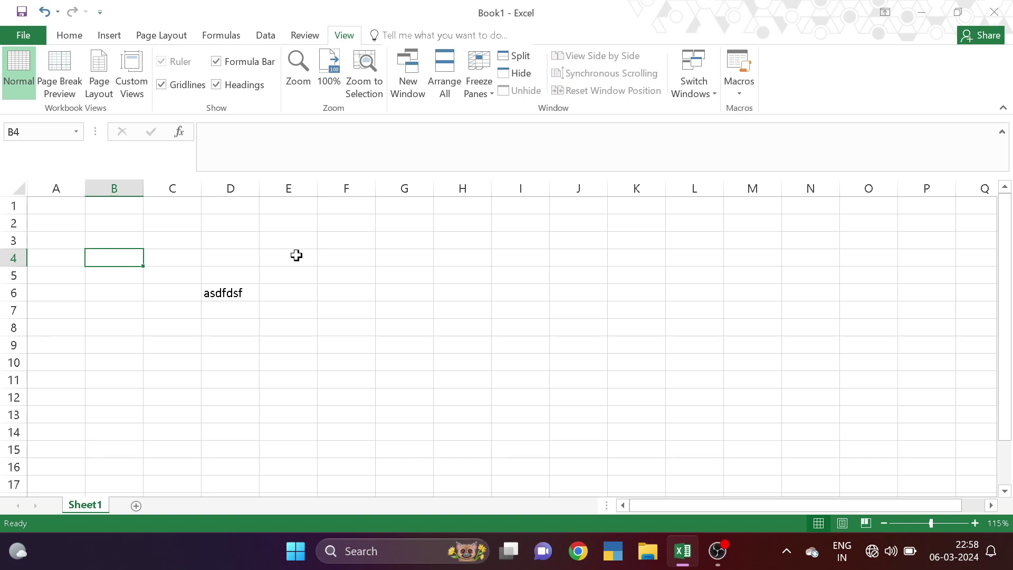
drag(232, 222, 454, 362)
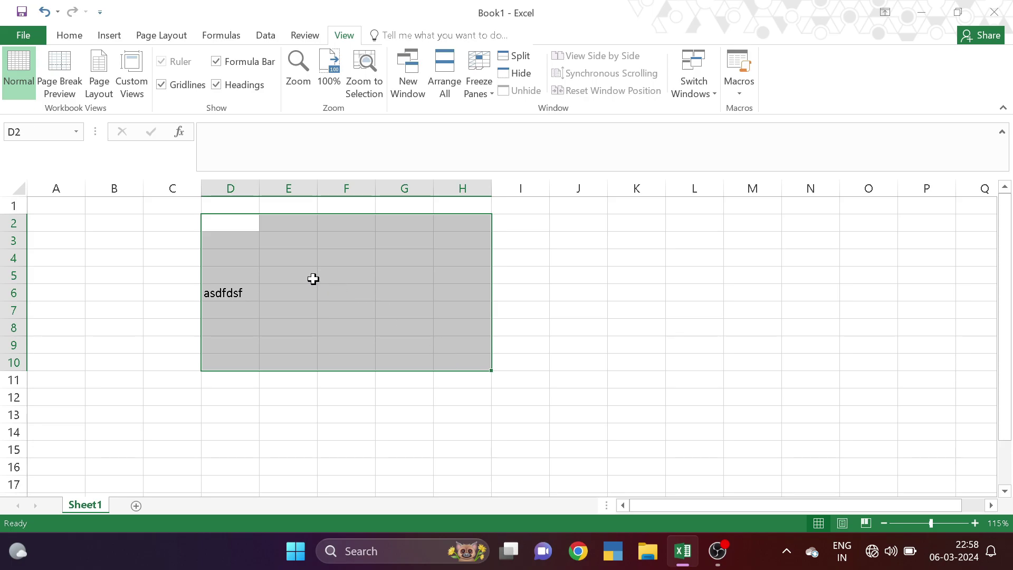
key(alt+h)
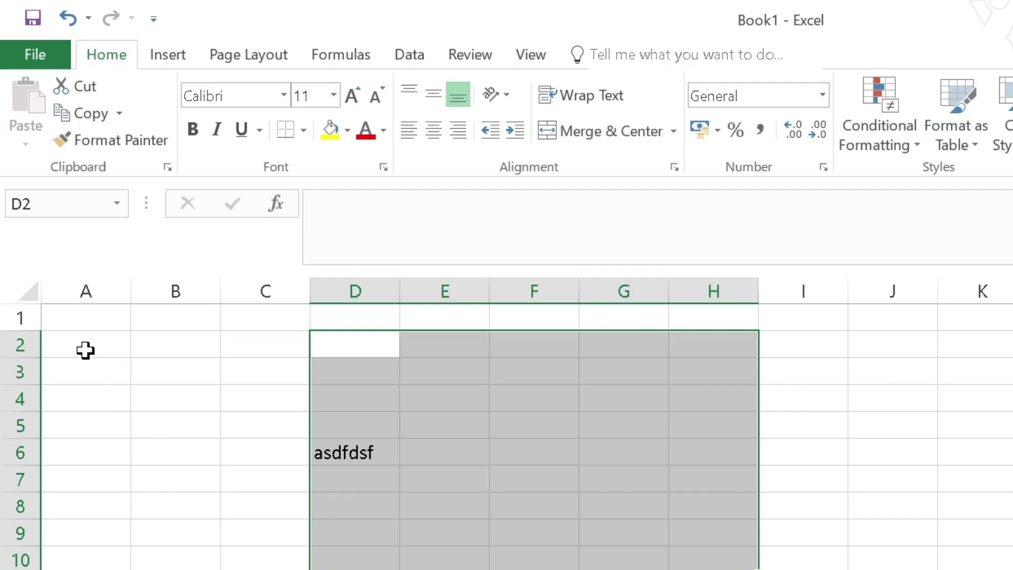
Give cell A1 a custom defined name through the Name Box.
click(81, 314)
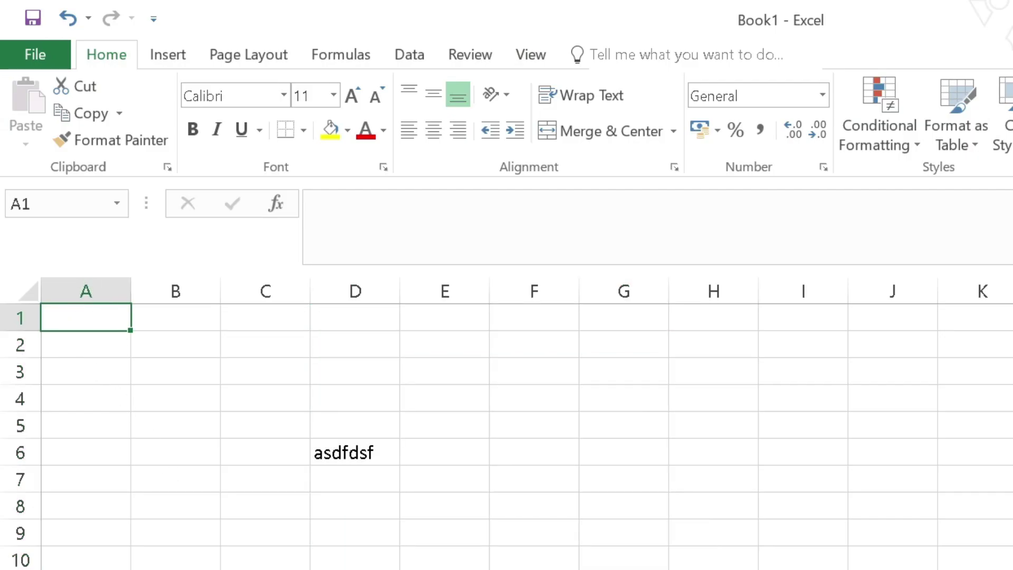
click(53, 203)
text(R)
text(aju)
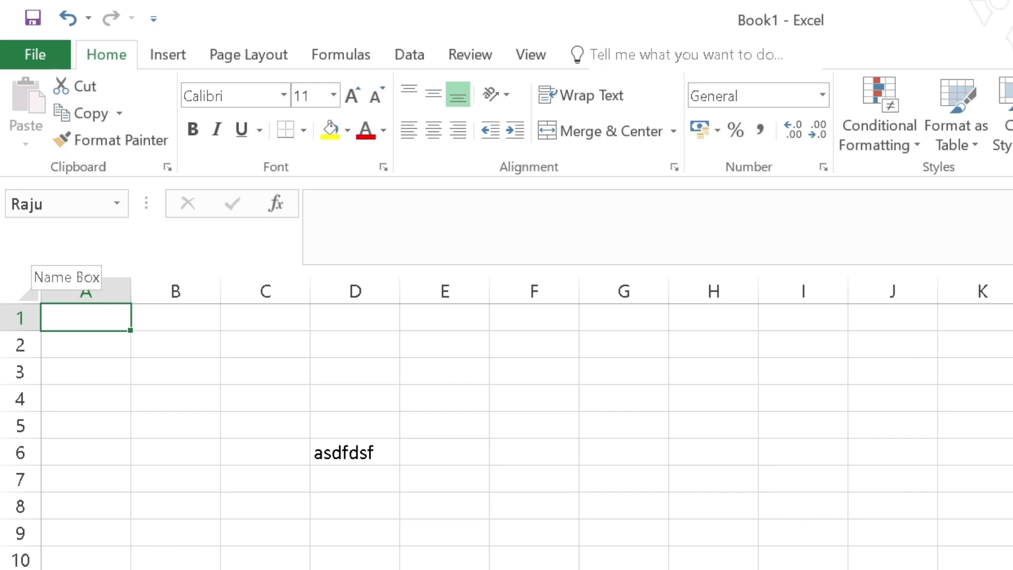
click(218, 393)
click(90, 323)
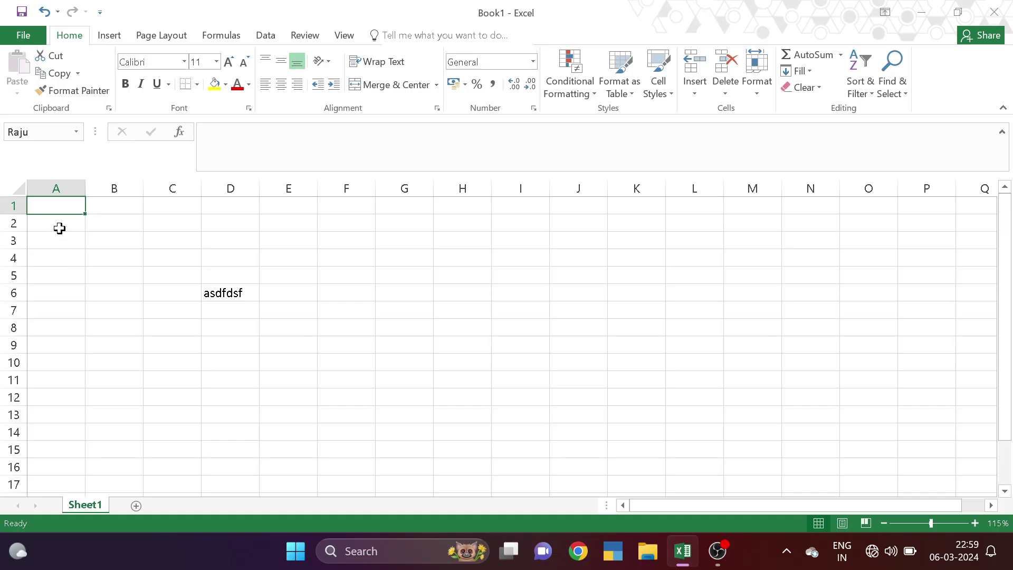
Give cell A2 a second defined name and compare the names of A1 and A2.
click(58, 225)
click(32, 132)
text(Ra)
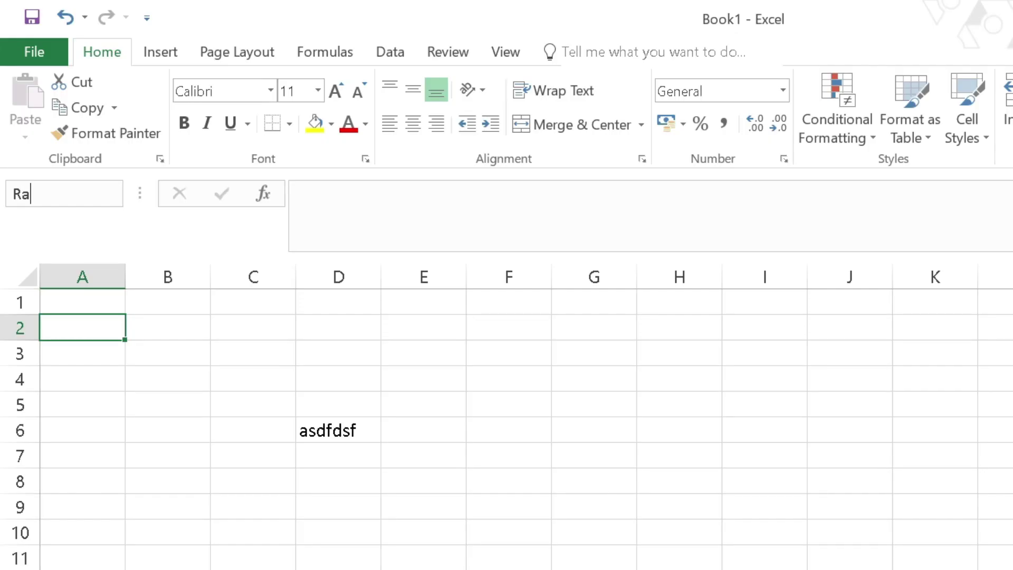
text(j)
click(91, 303)
click(93, 328)
click(93, 298)
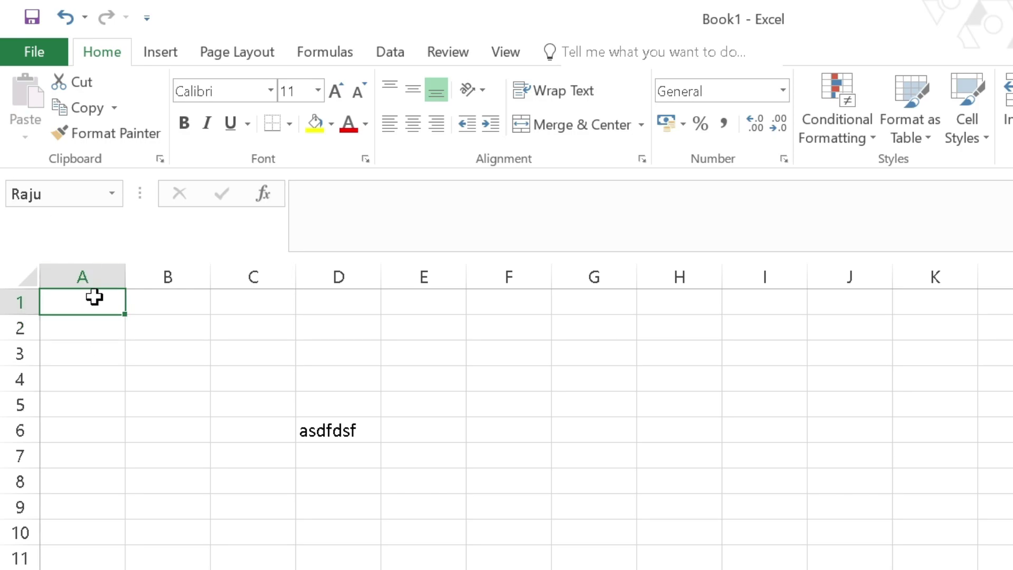
Enter 5 in A1 and 2 in A2, then SUM the two named cells in B2.
text(5)
click(87, 333)
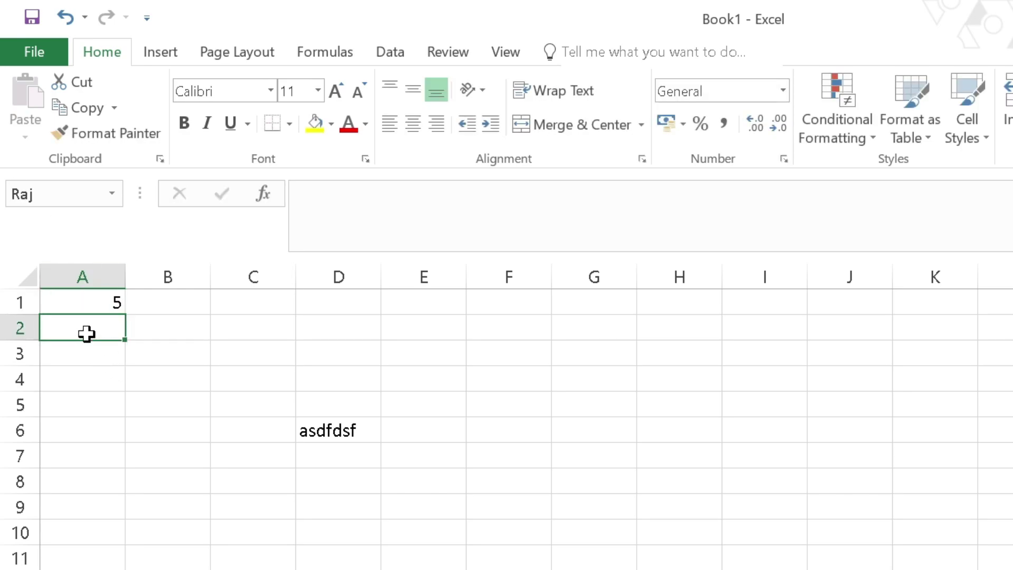
text(2)
click(170, 334)
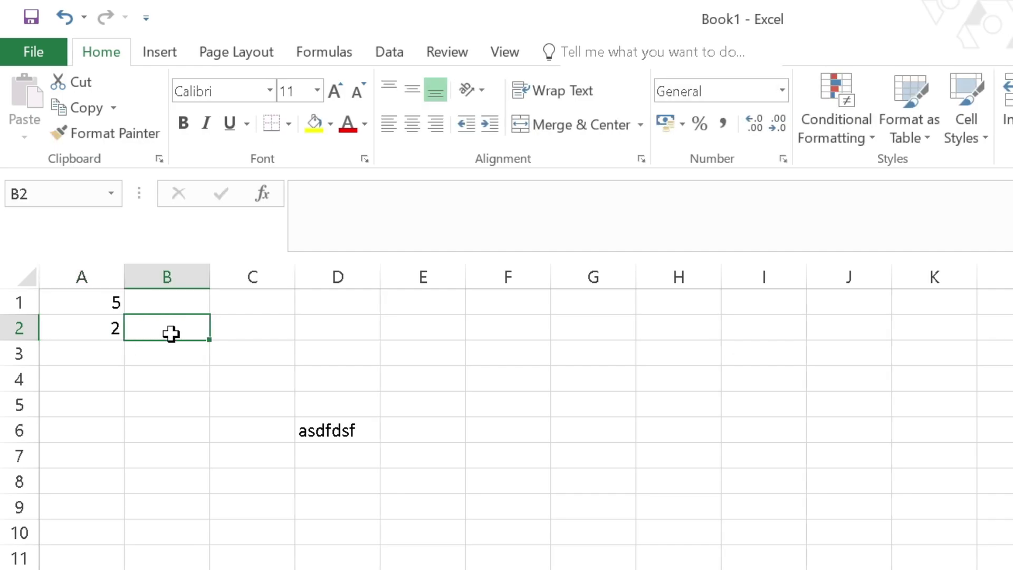
text(=sum)
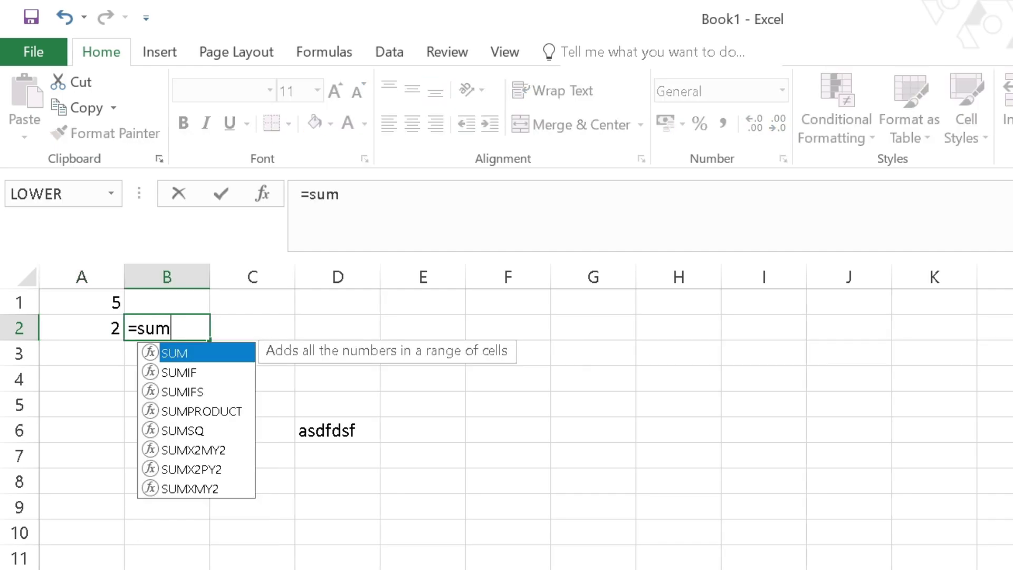
key(Tab)
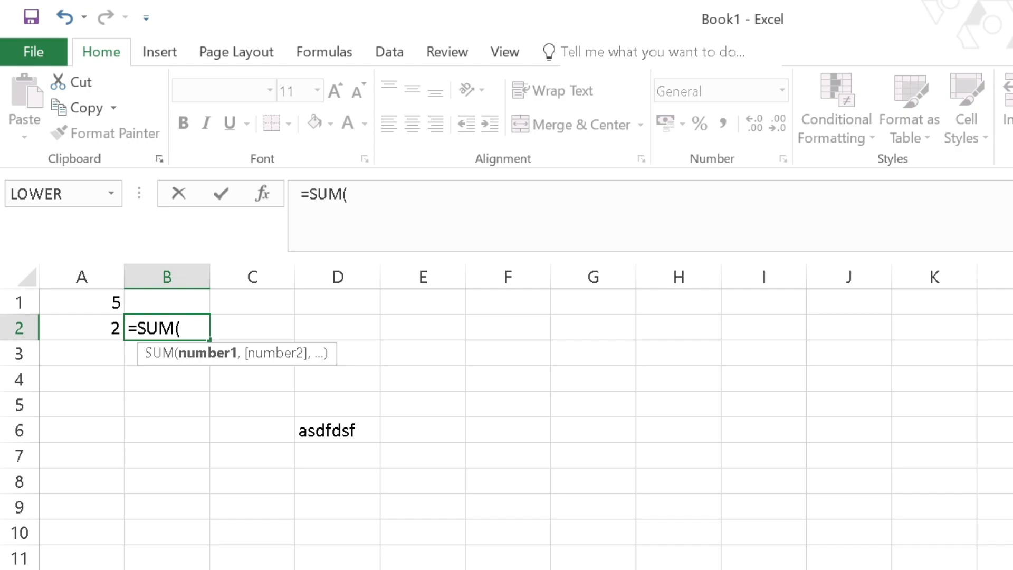
text(raj,raju)
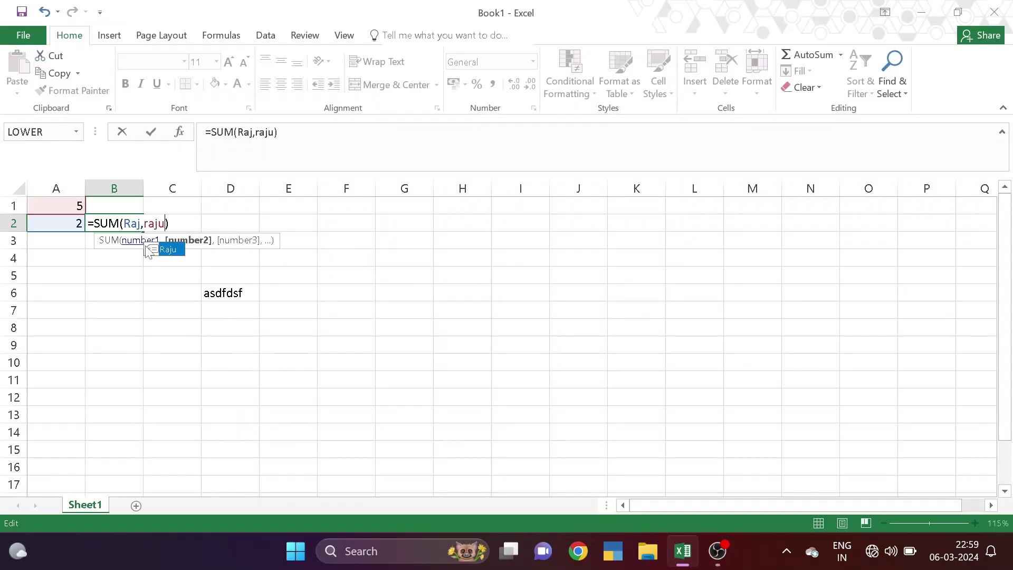
key(Return)
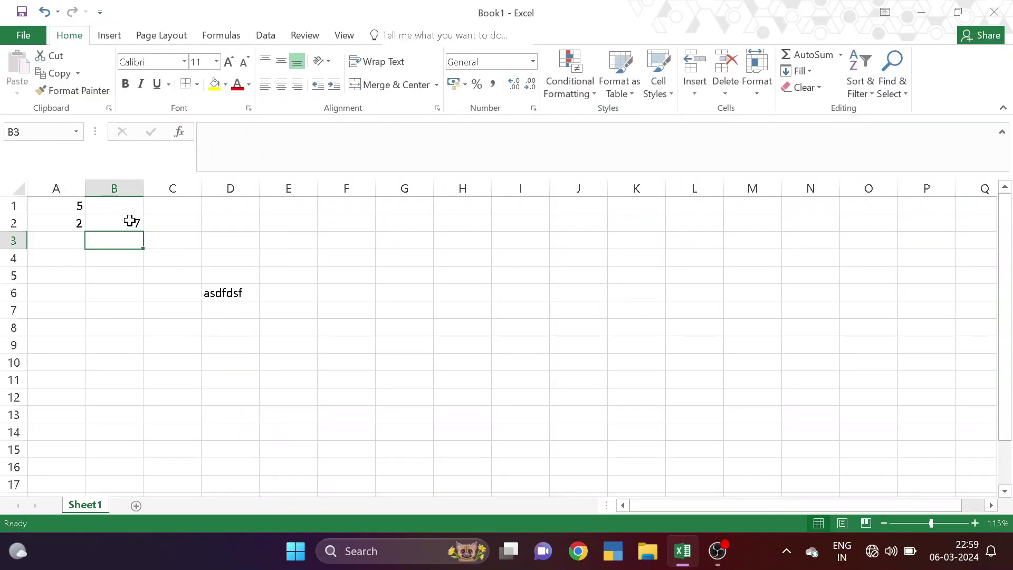
click(131, 221)
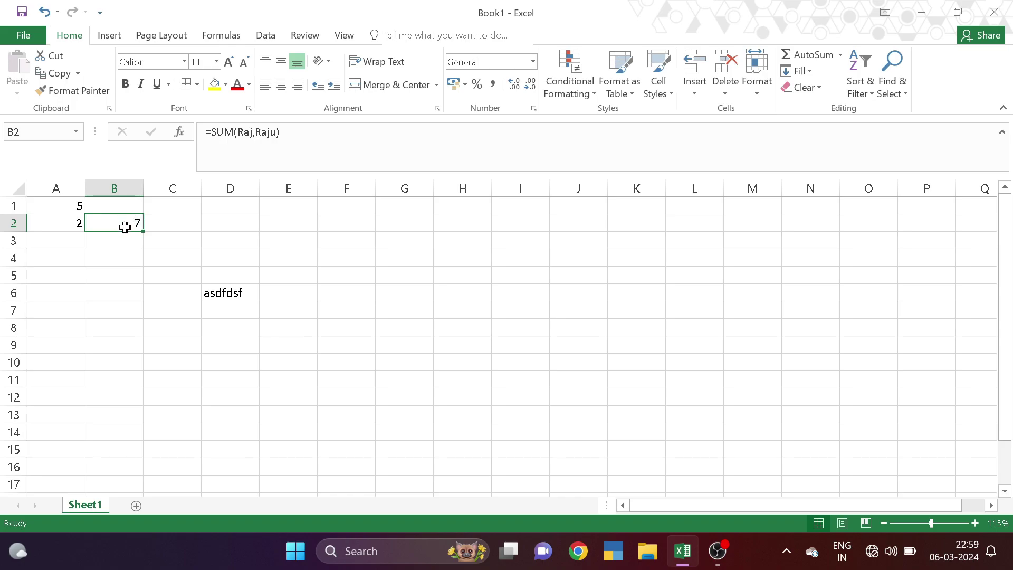
Apply All Borders to every cell of F3:J12.
drag(79, 207, 80, 241)
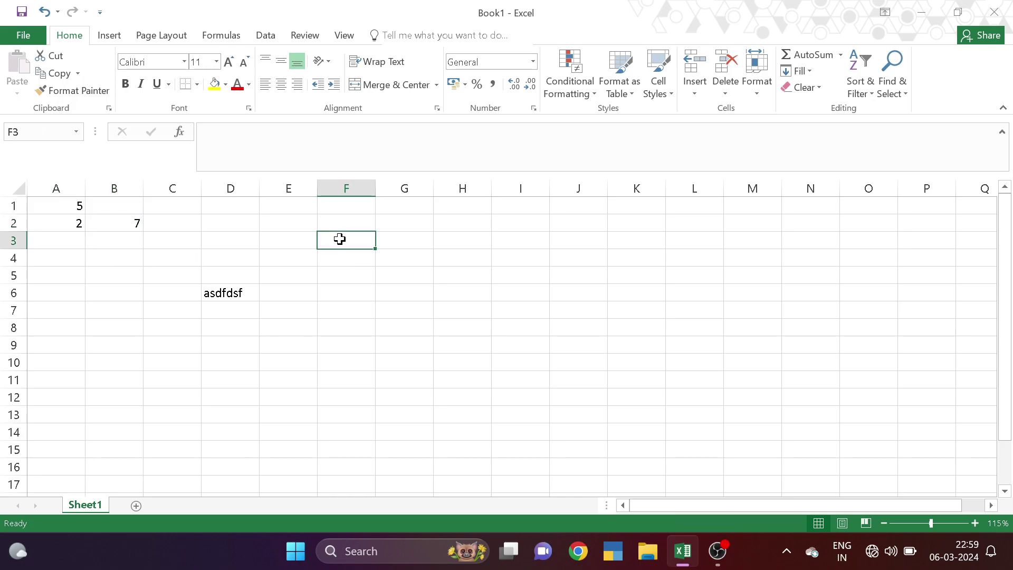
drag(340, 238, 556, 403)
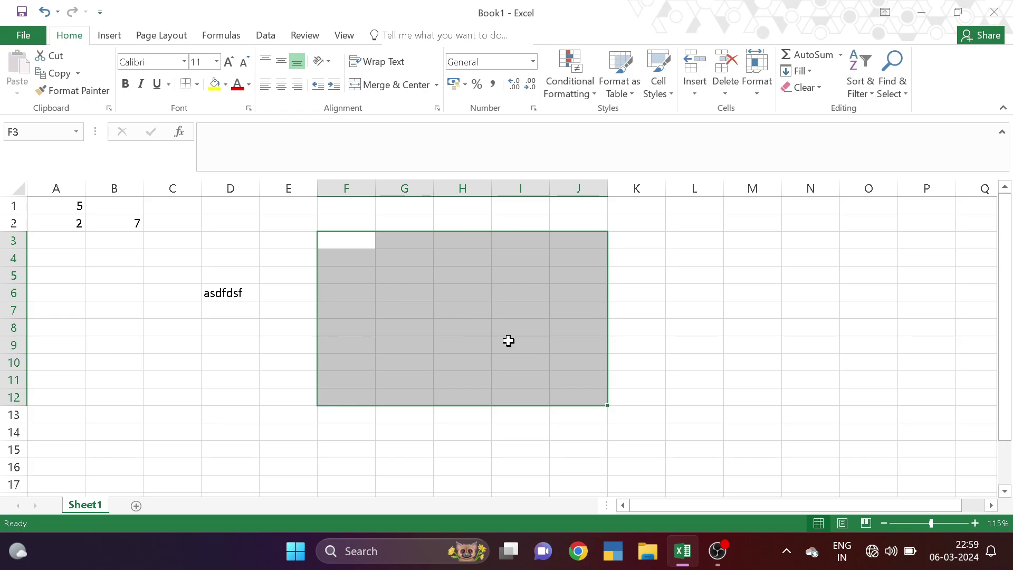
click(191, 84)
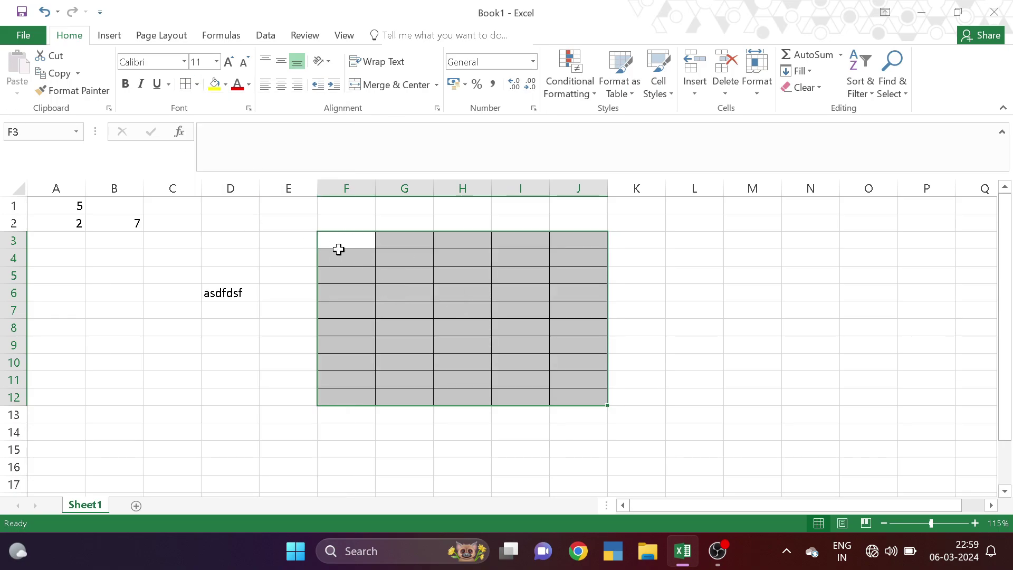
Name the block 'range', enter its numbers through 3132 in F7, and start =SUM( in L6.
click(22, 132)
text(range)
text(5	6	5	654	654	65	65	4654	65	65	4	131	321	321	32131	3	13	1321	3	311	3132)
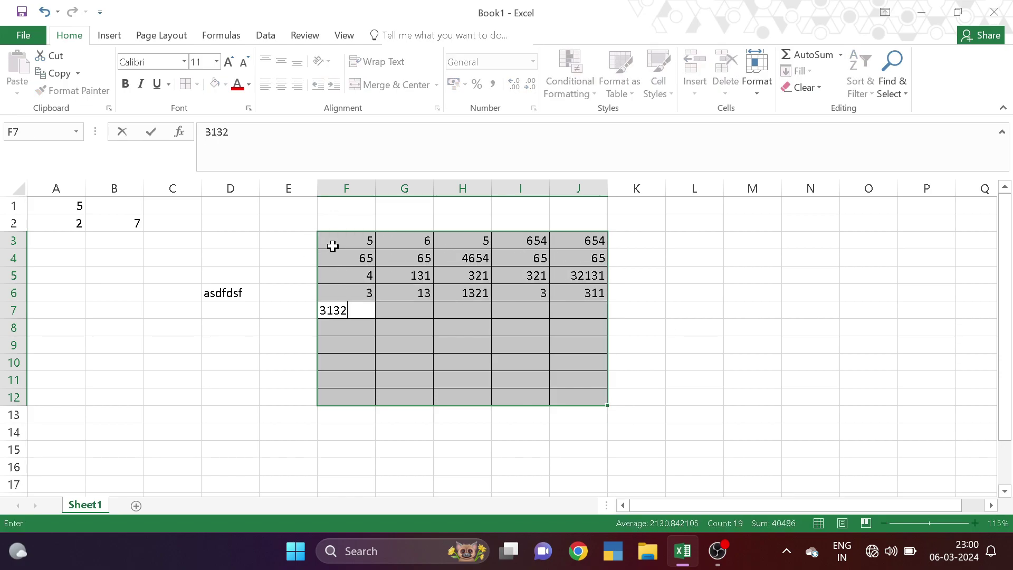
click(304, 276)
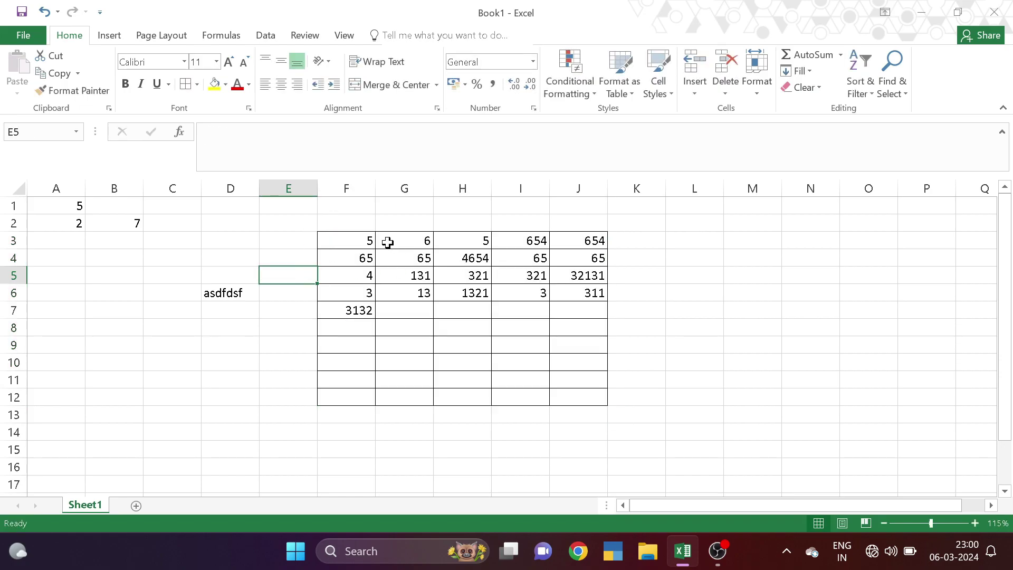
click(678, 296)
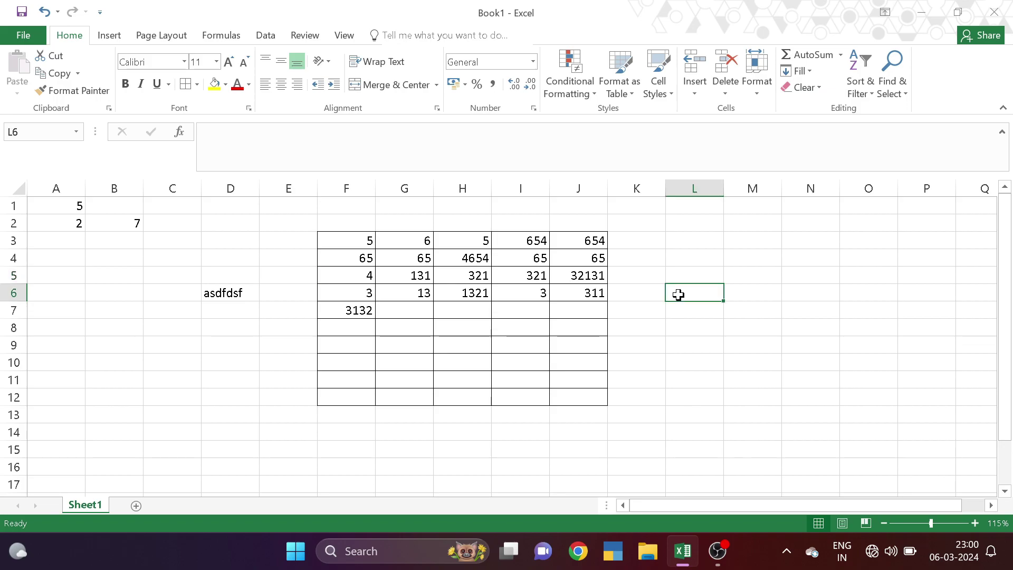
text(=sum()
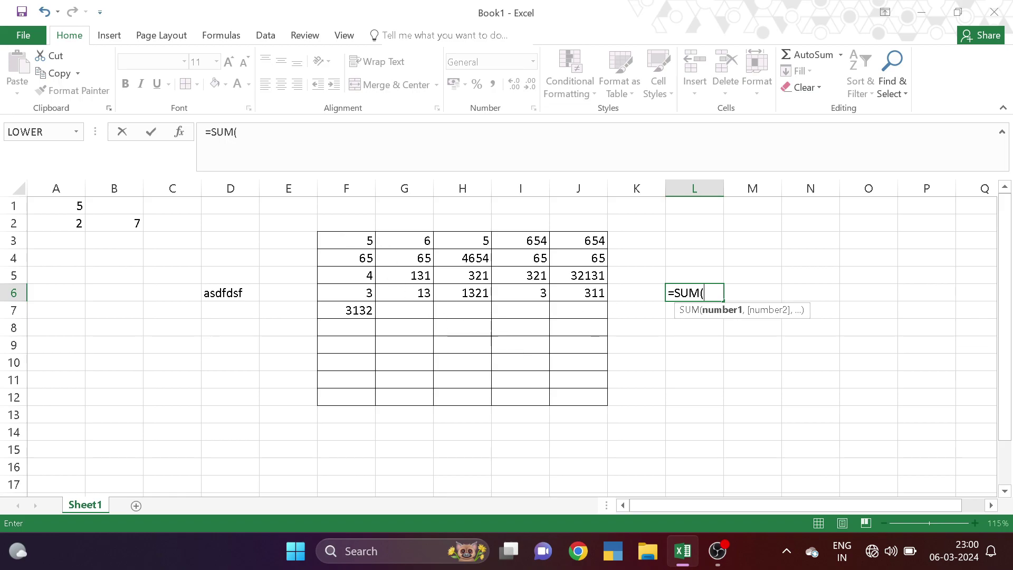
Complete L6 as the SUM of the named range 'range', giving 43929.
text(rang)
key(Tab)
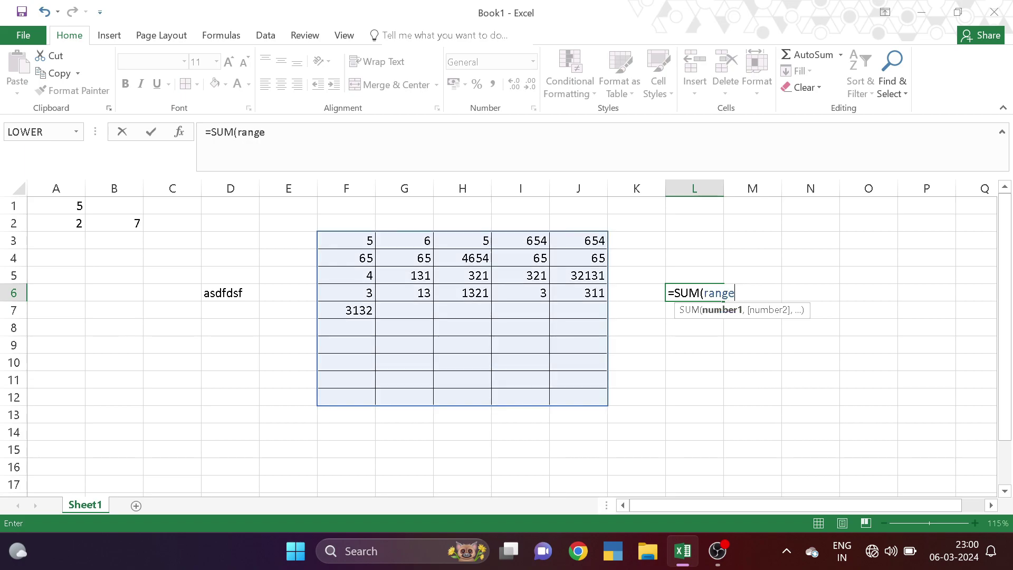
key(Return)
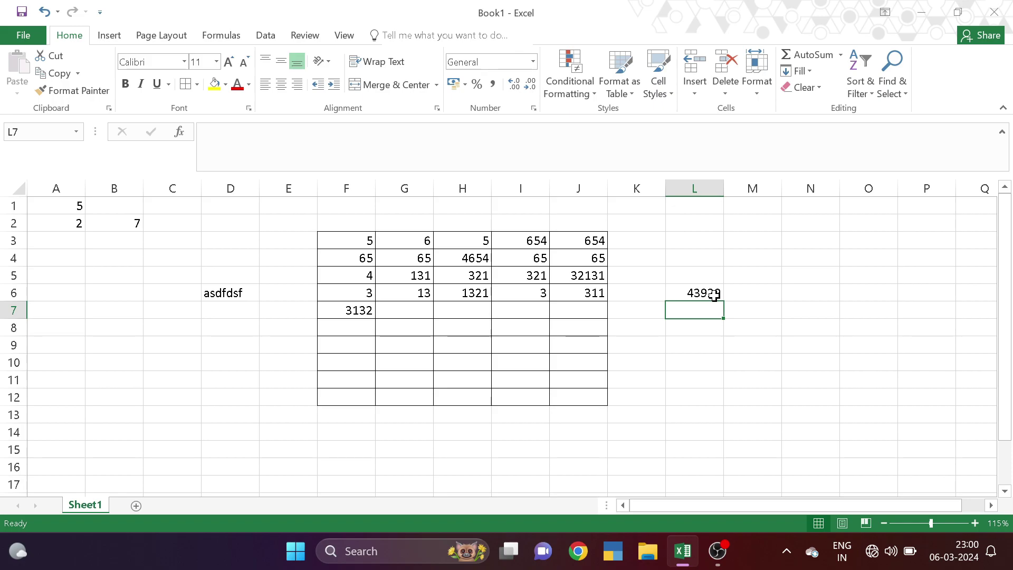
click(239, 324)
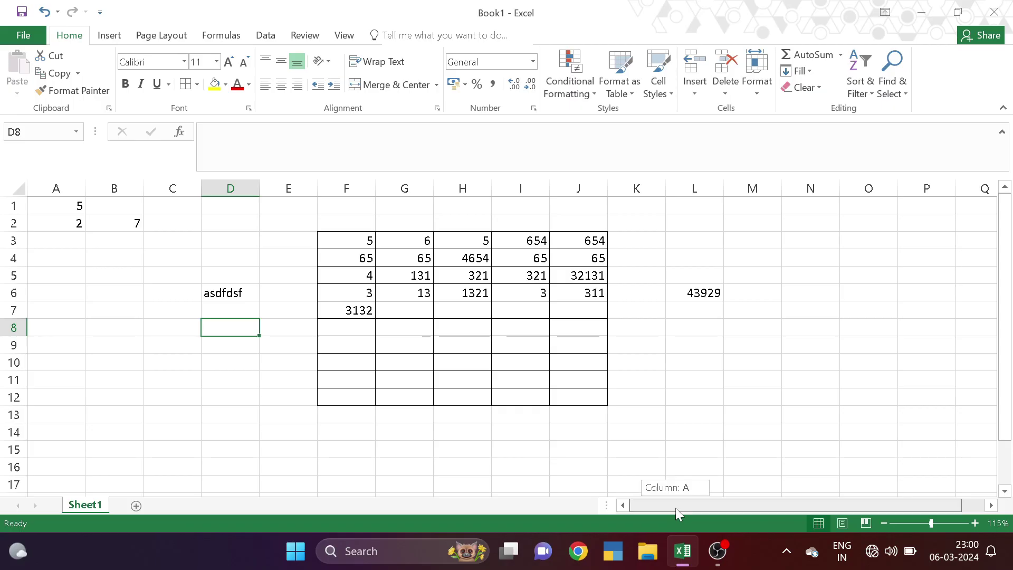
Add new sheets up to Sheet4 and move Sheet4 to the front.
drag(675, 507, 894, 482)
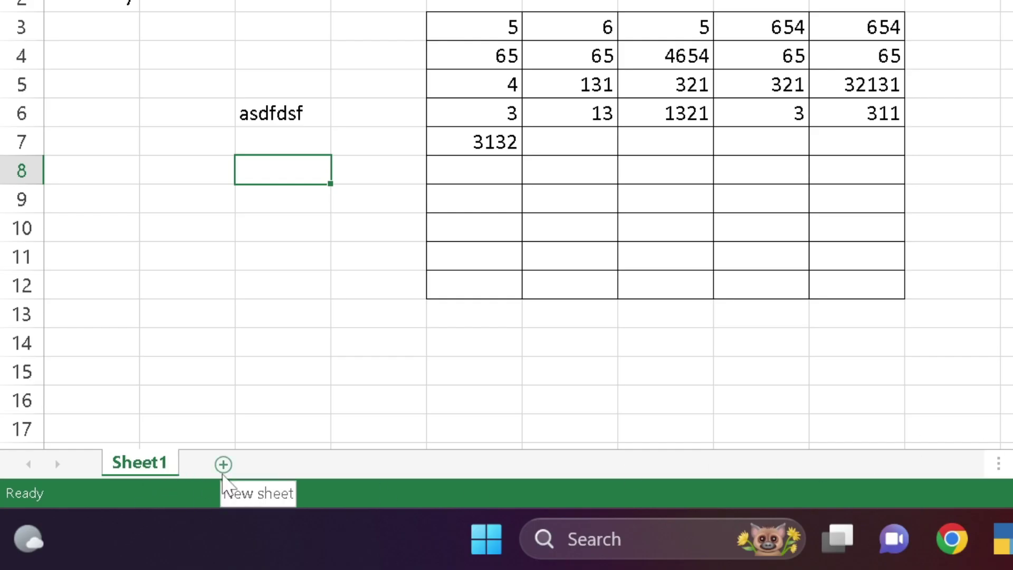
click(223, 466)
click(378, 465)
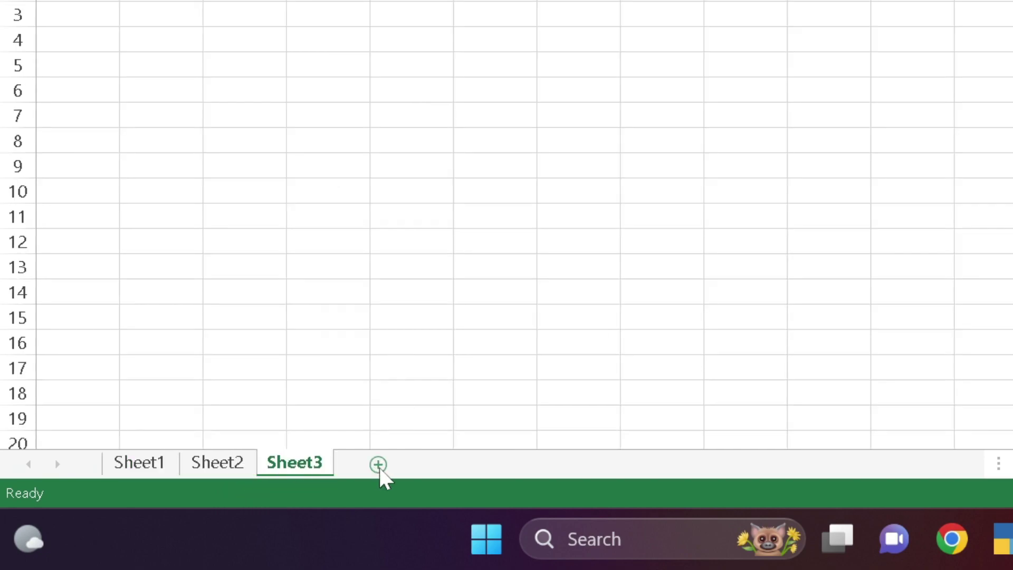
click(378, 465)
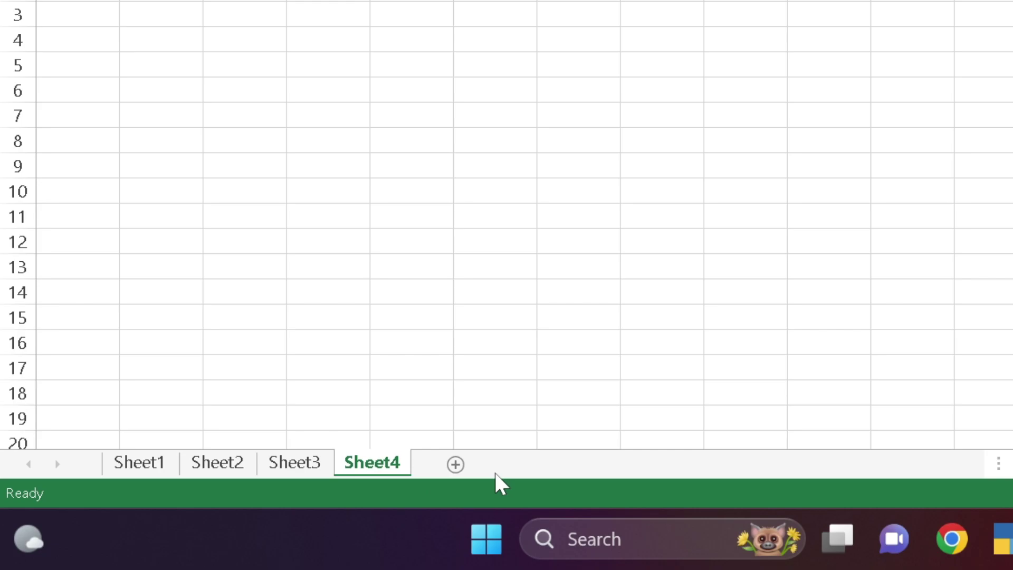
drag(374, 467, 143, 475)
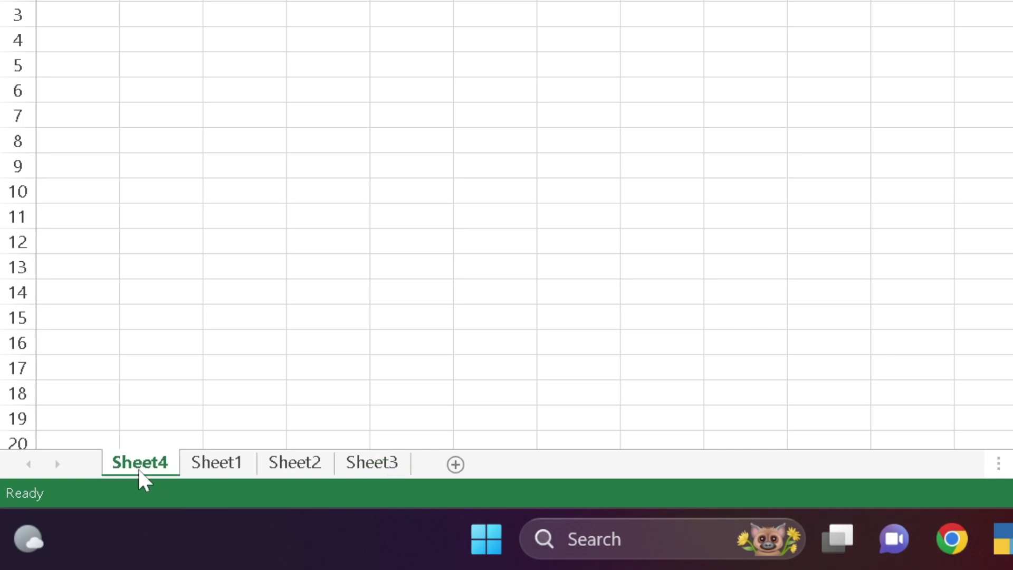
Add Sheet5, move it between Sheet1 and Sheet2, then add Sheet6.
click(455, 464)
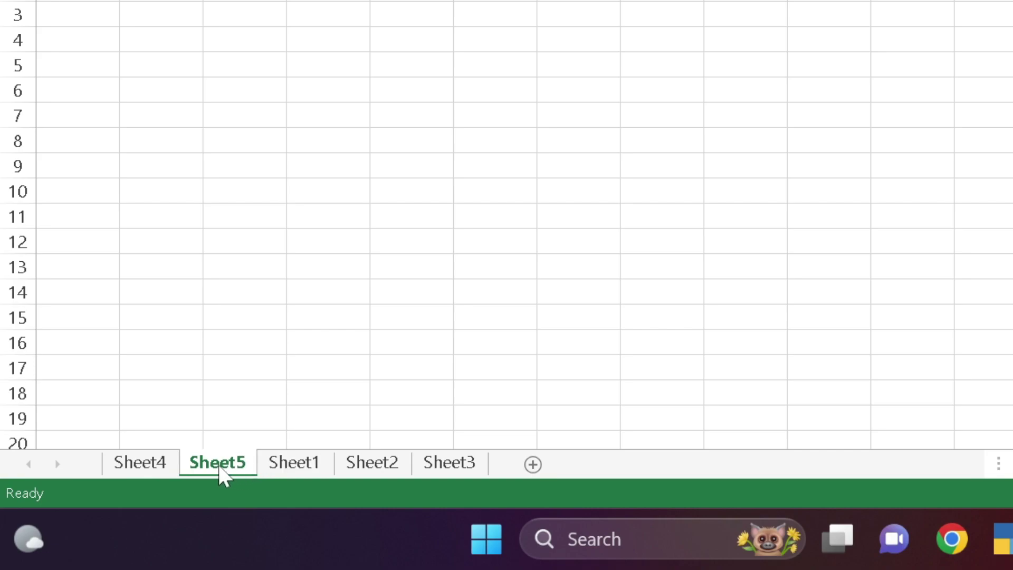
drag(222, 473, 385, 466)
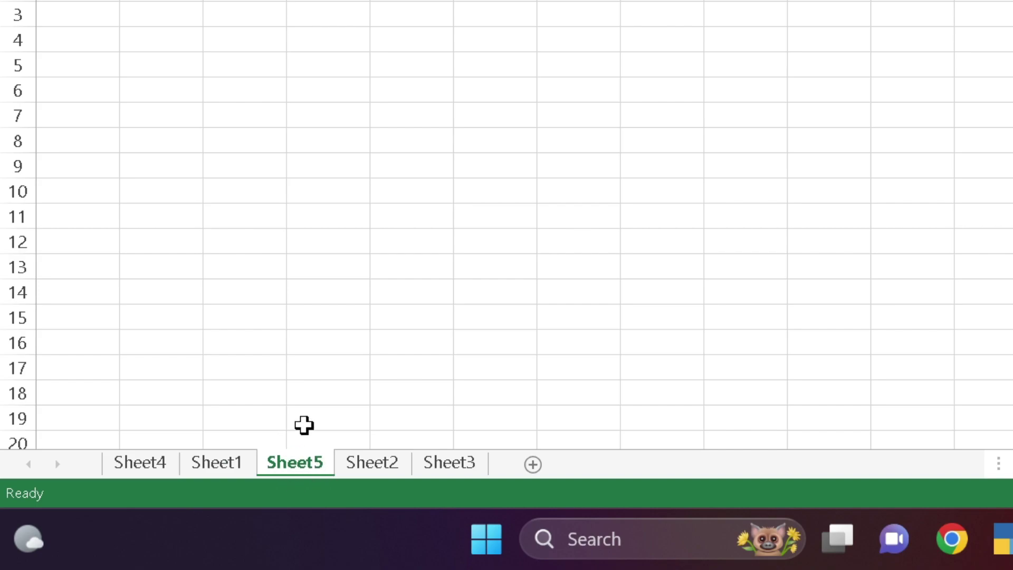
click(533, 465)
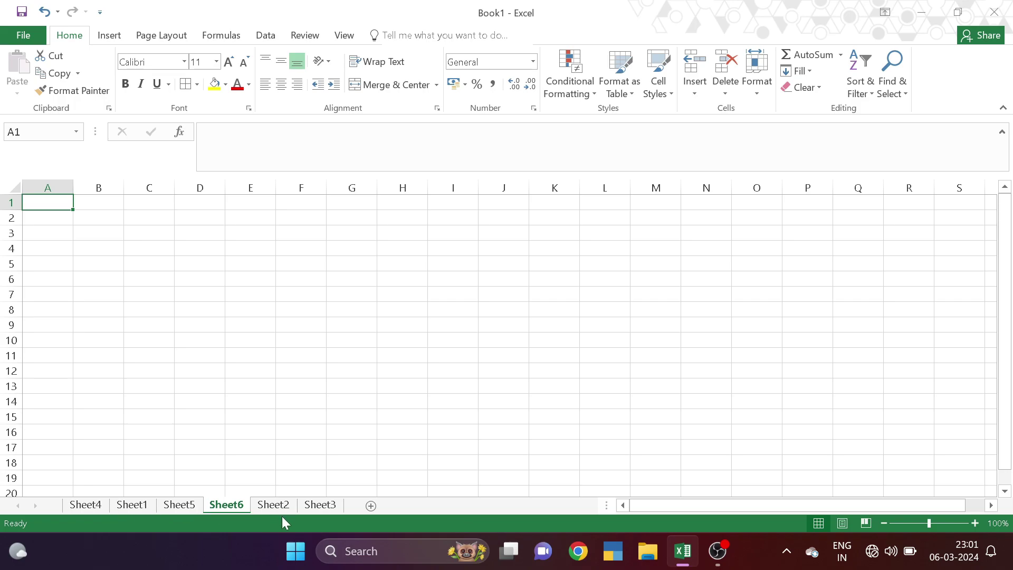
Step between sheets with Ctrl+PageUp/PageDown, then insert many worksheets with Shift+F11.
key(ctrl+Page_Up)
key(ctrl+Page_Up)
key(ctrl+Page_Up)
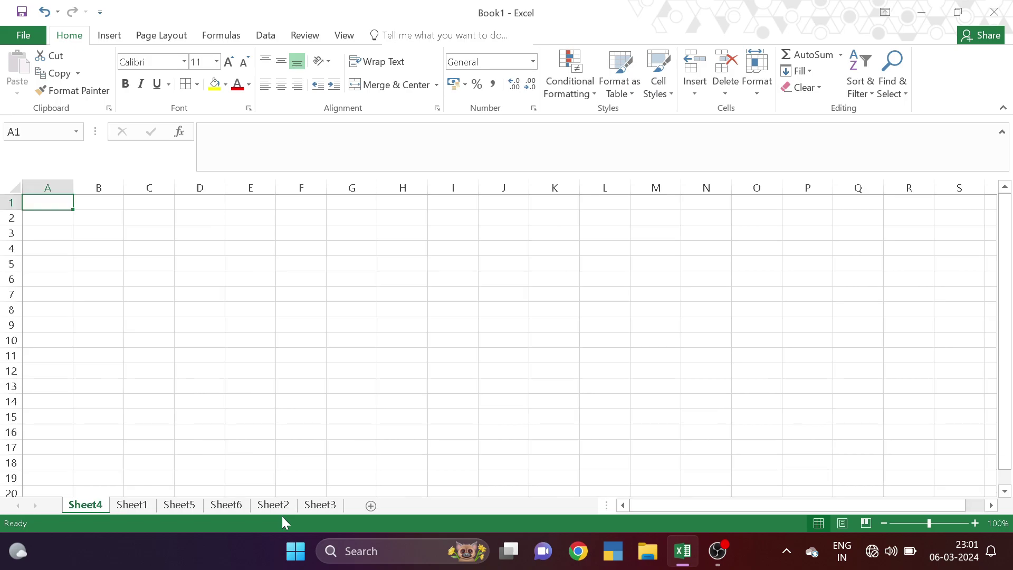
key(ctrl+Page_Down)
key(ctrl+Page_Down)
key(ctrl+Page_Down)
key(ctrl+Page_Down)
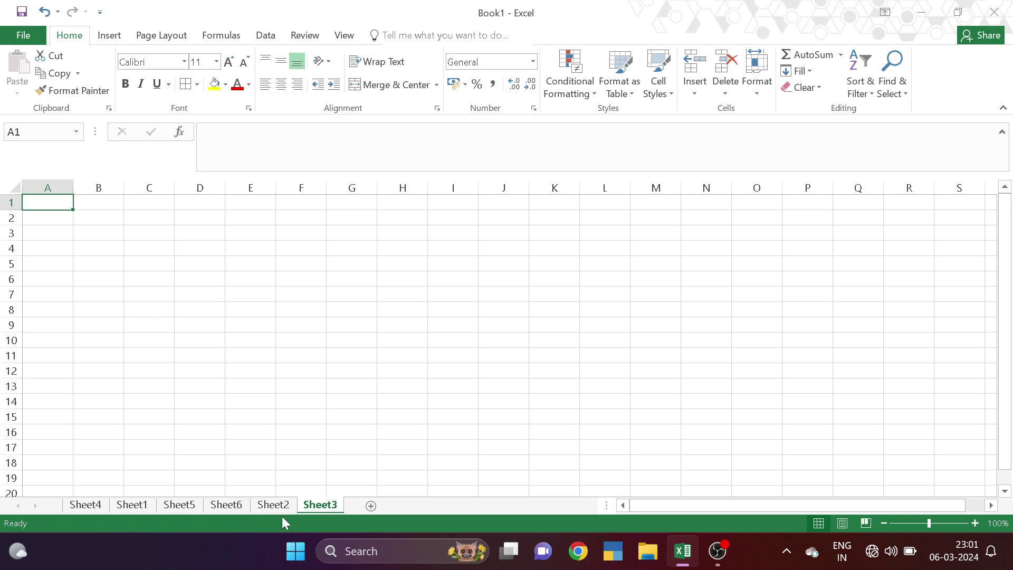
key(shift+F11)
key(shift+F11)
key(shift+F11)
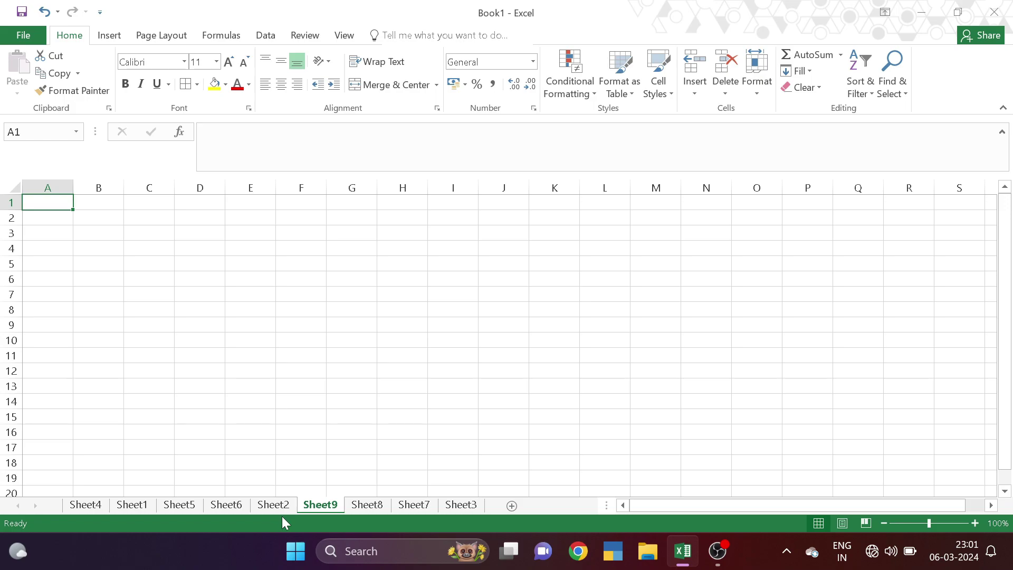
key(shift+F11)
key(shift+F11)
key(shift+F11)
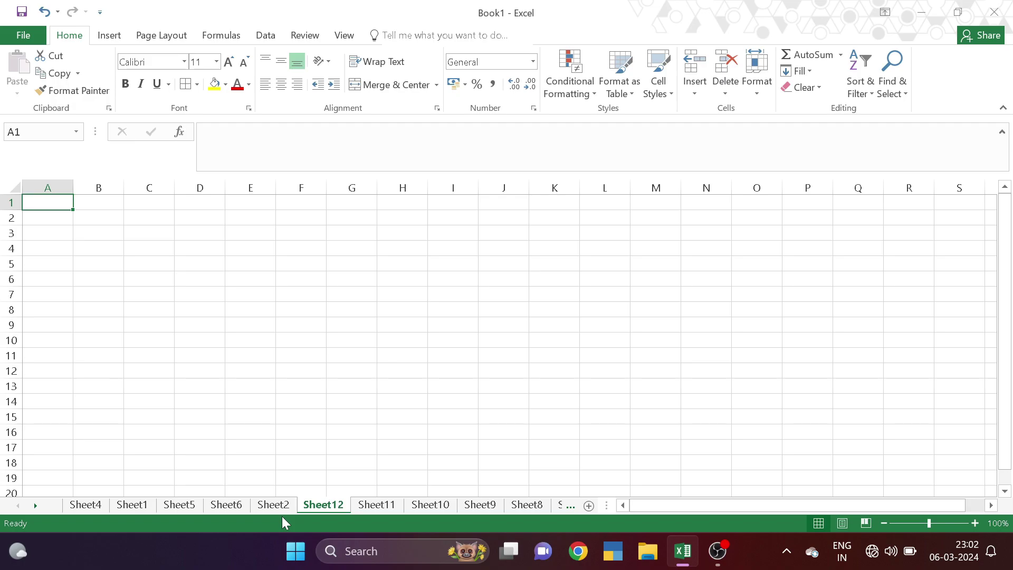
key(shift+F11)
key(shift+F11)
key(shift+F11)
key(shift+F11)
key(shift+F11)
key(shift+F11)
key(shift+F11)
key(shift+F11)
key(shift+F11)
key(shift+F11)
key(shift+F11)
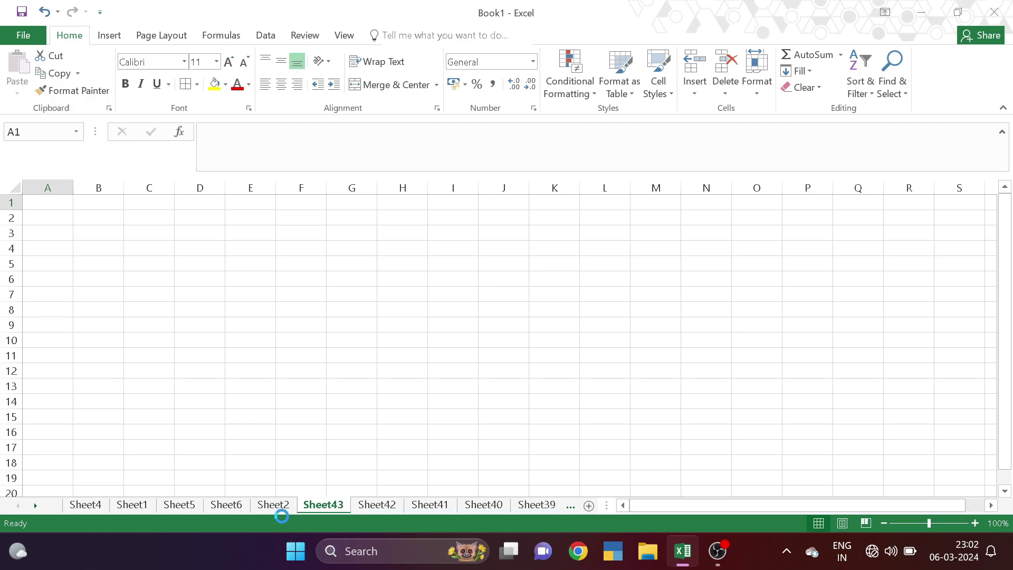
key(shift+F11)
key(shift+F11)
key(shift+F11)
key(shift+F11)
key(shift+F11)
key(shift+F11)
key(shift+F11)
key(shift+F11)
key(shift+F11)
key(shift+F11)
key(shift+F11)
key(shift+F11)
key(shift+F11)
key(shift+F11)
key(shift+F11)
key(shift+F11)
key(shift+F11)
key(shift+F11)
key(shift+F11)
key(shift+F11)
key(shift+F11)
key(shift+F11)
key(shift+F11)
key(shift+F11)
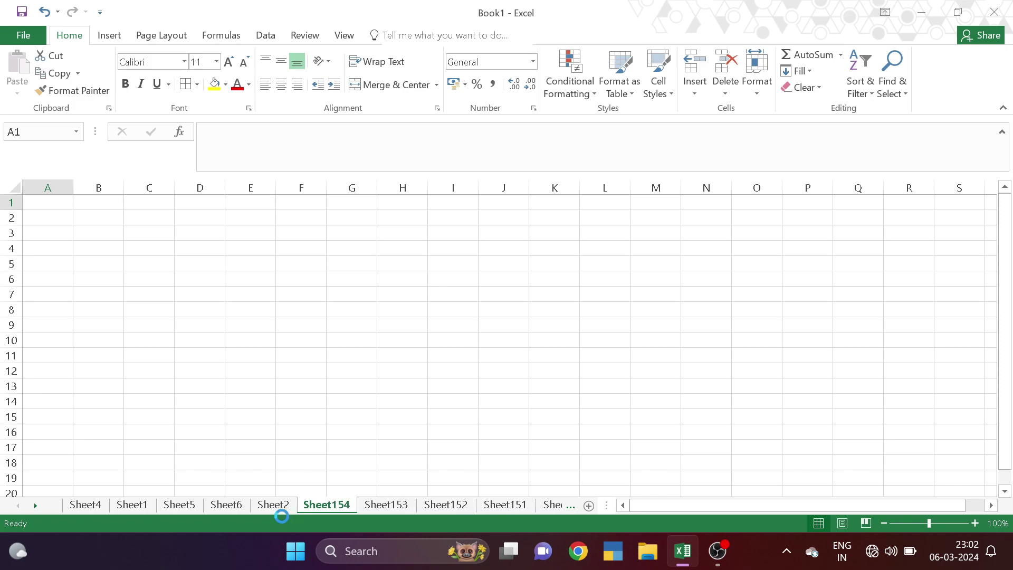
key(shift+F11)
key(shift+F11)
key(shift+F11)
key(shift+F11)
key(shift+F11)
key(shift+F11)
key(shift+F11)
key(shift+F11)
key(shift+F11)
key(shift+F11)
key(shift+F11)
key(shift+F11)
key(shift+F11)
key(shift+F11)
key(shift+F11)
key(shift+F11)
key(shift+F11)
key(shift+F11)
key(shift+F11)
key(shift+F11)
key(shift+F11)
key(shift+F11)
key(shift+F11)
key(shift+F11)
key(shift+F11)
key(shift+F11)
key(shift+F11)
key(shift+F11)
key(shift+F11)
key(shift+F11)
key(shift+F11)
key(shift+F11)
key(shift+F11)
key(shift+F11)
key(shift+F11)
key(shift+F11)
key(shift+F11)
key(shift+F11)
key(shift+F11)
key(shift+F11)
key(shift+F11)
key(shift+F11)
key(shift+F11)
key(shift+F11)
key(shift+F11)
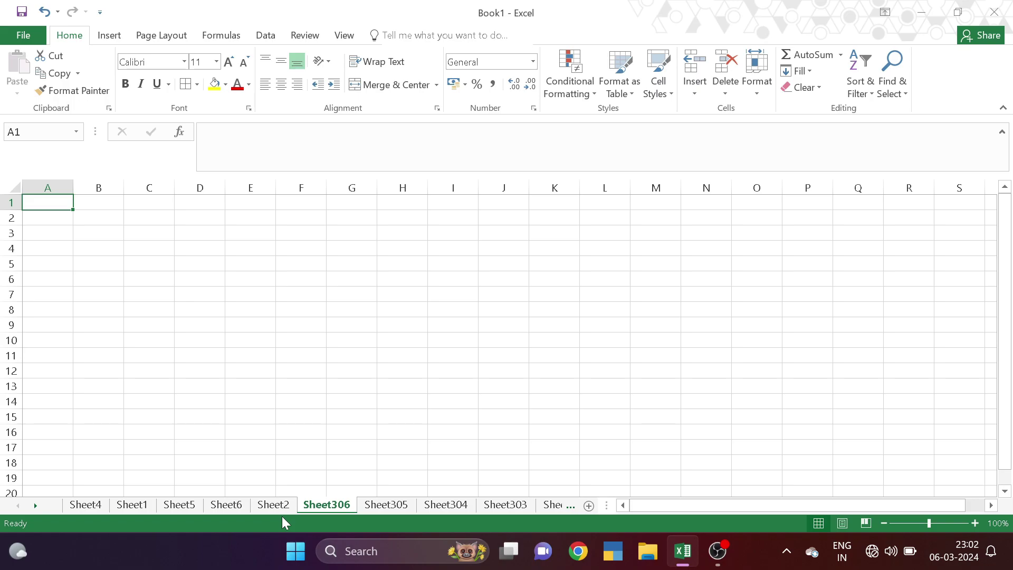
Type 6465 into cell F6 of Sheet306.
click(161, 277)
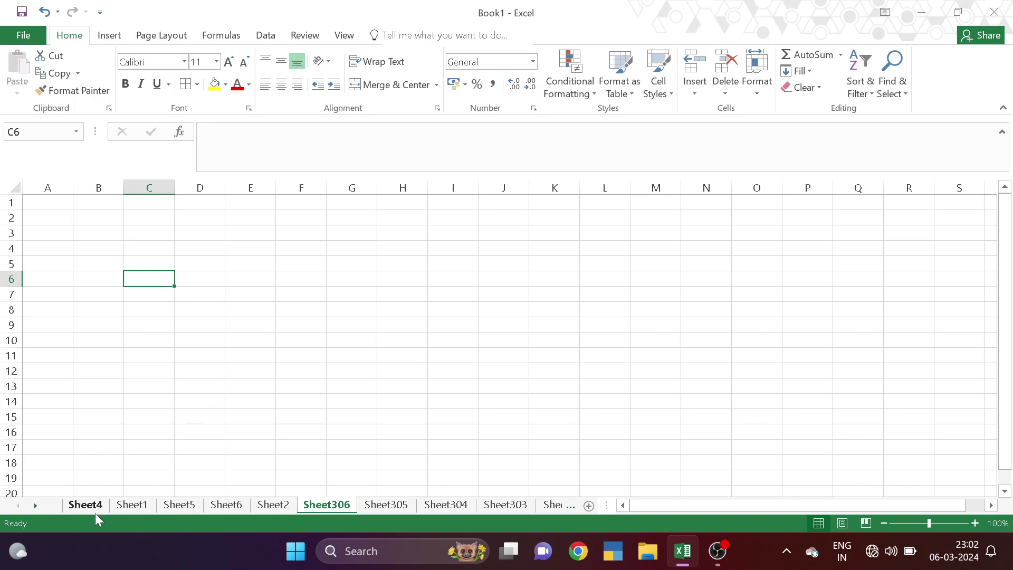
click(232, 315)
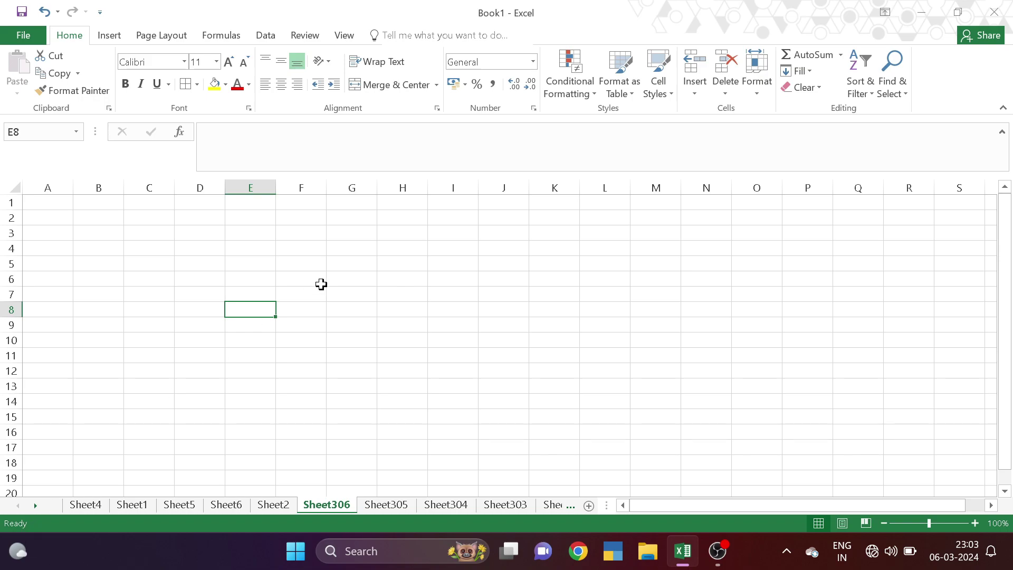
click(320, 284)
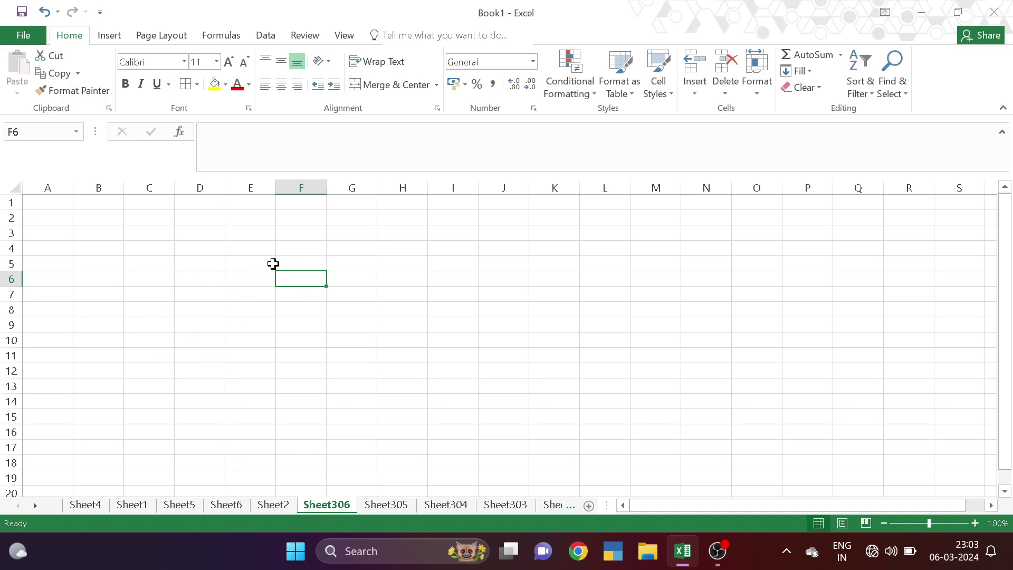
text(646)
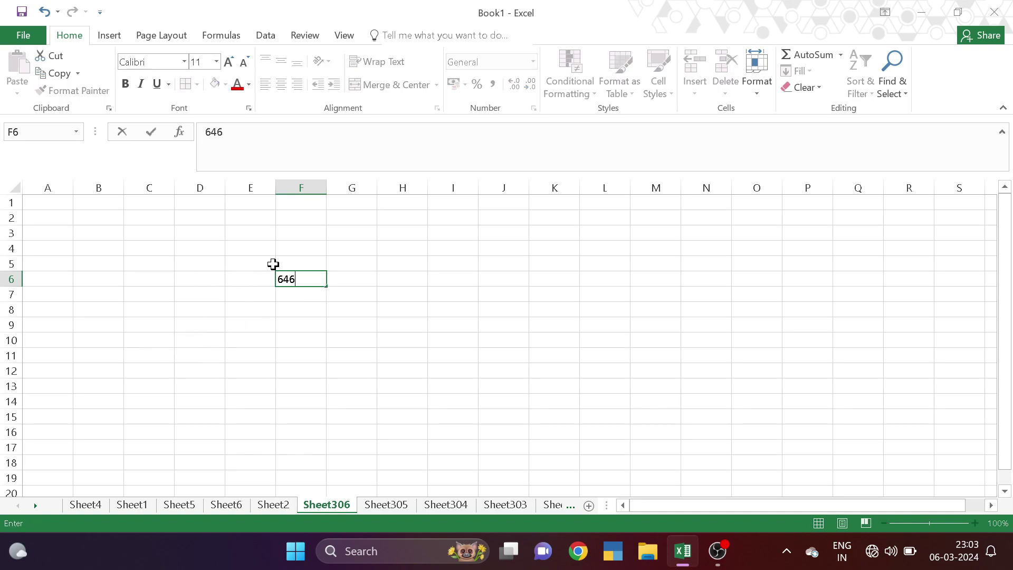
text(5)
key(Return)
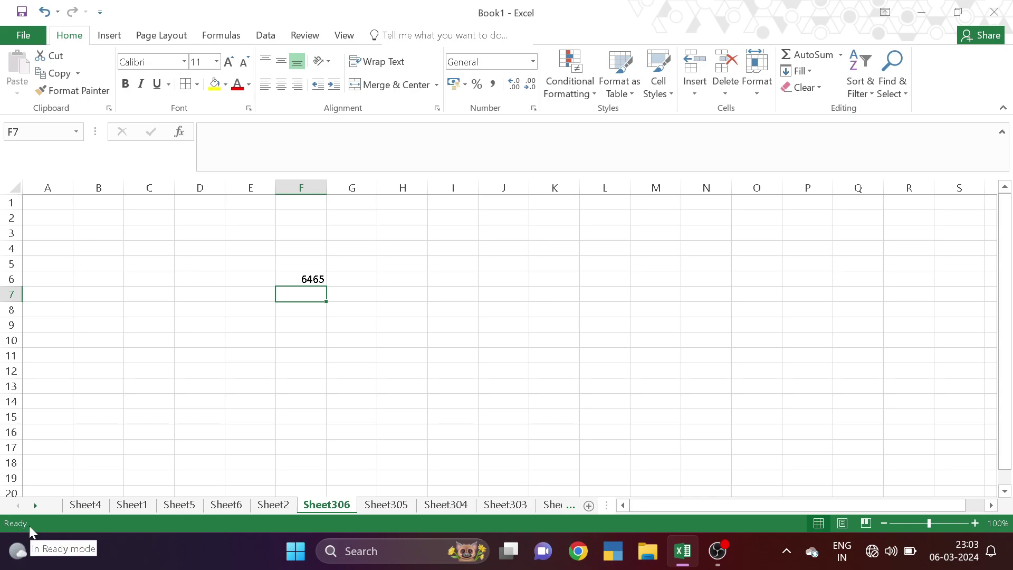
Build a trial SUM in H9 pointing at F6:F14, D4 and O12, then cancel it.
click(402, 331)
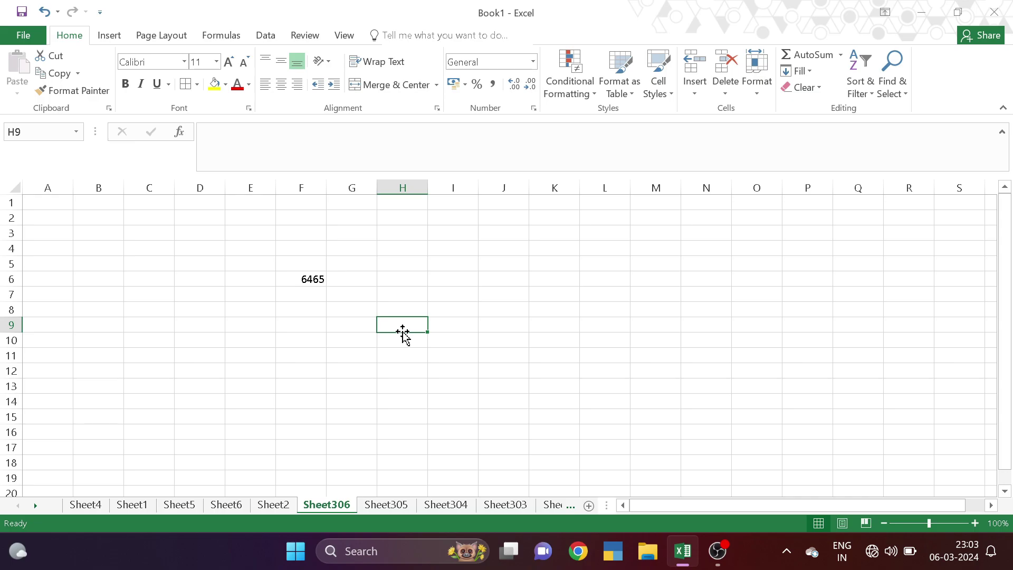
text(=su)
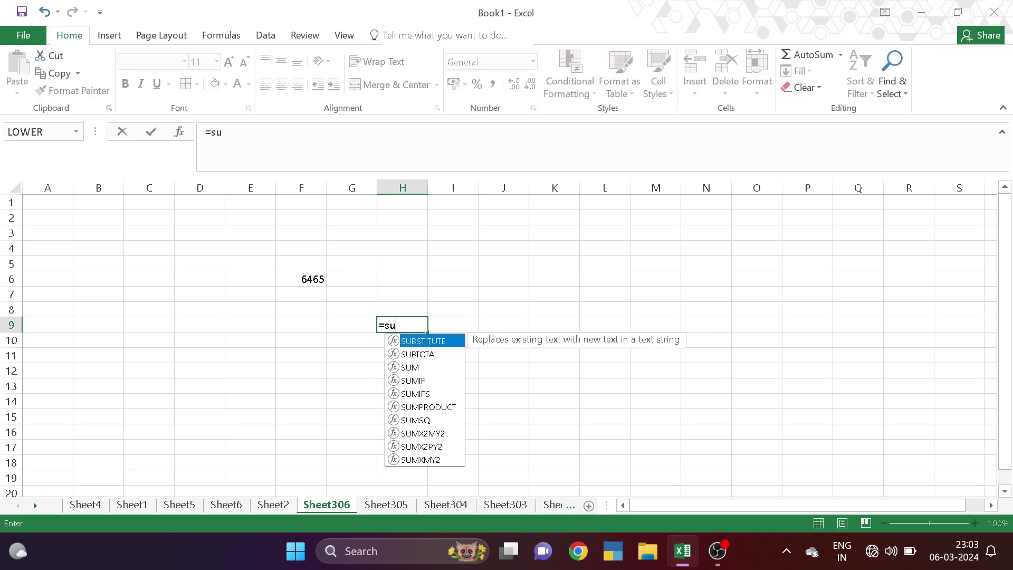
text(m)
key(Tab)
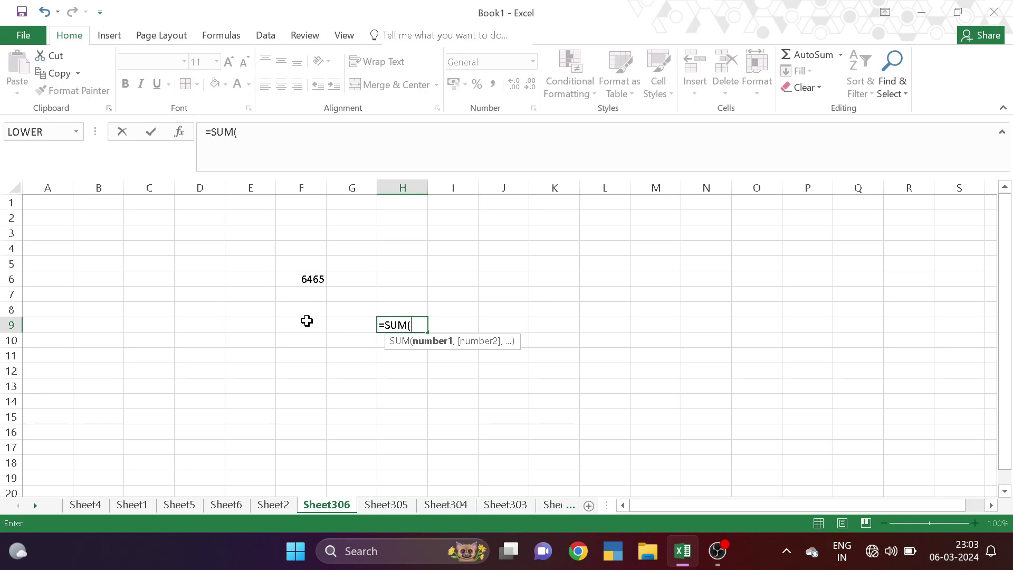
drag(308, 279, 311, 403)
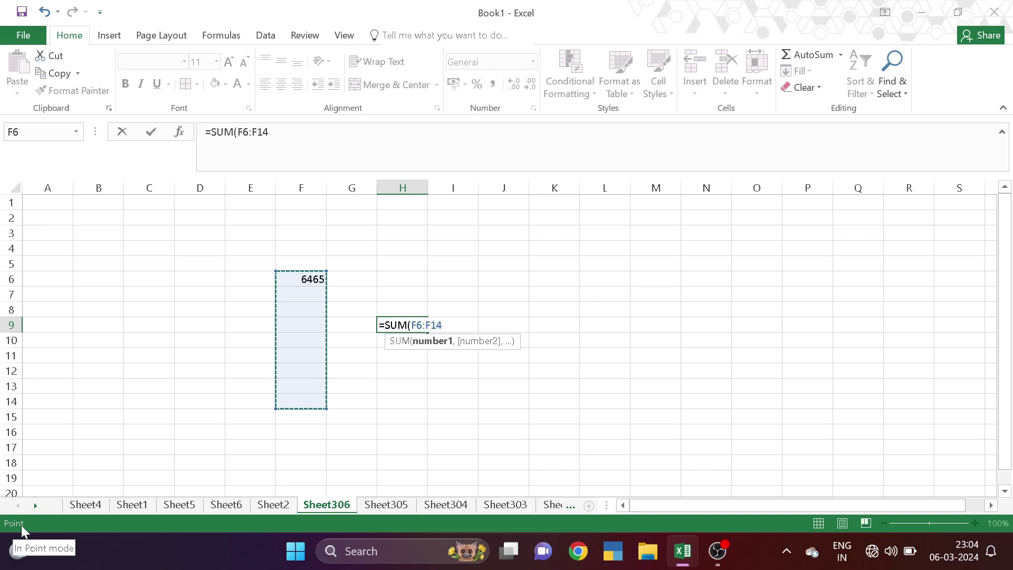
click(220, 245)
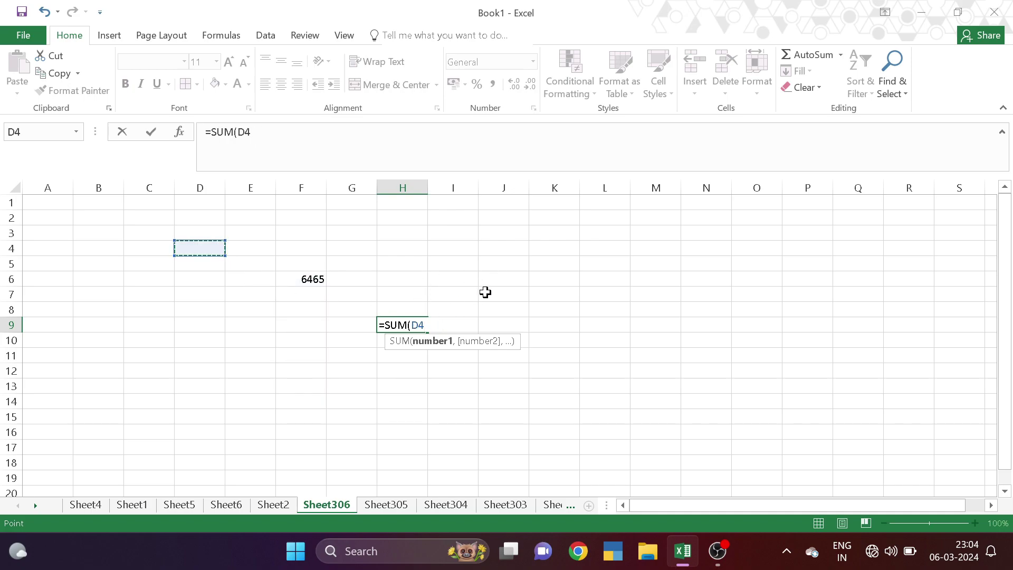
click(737, 372)
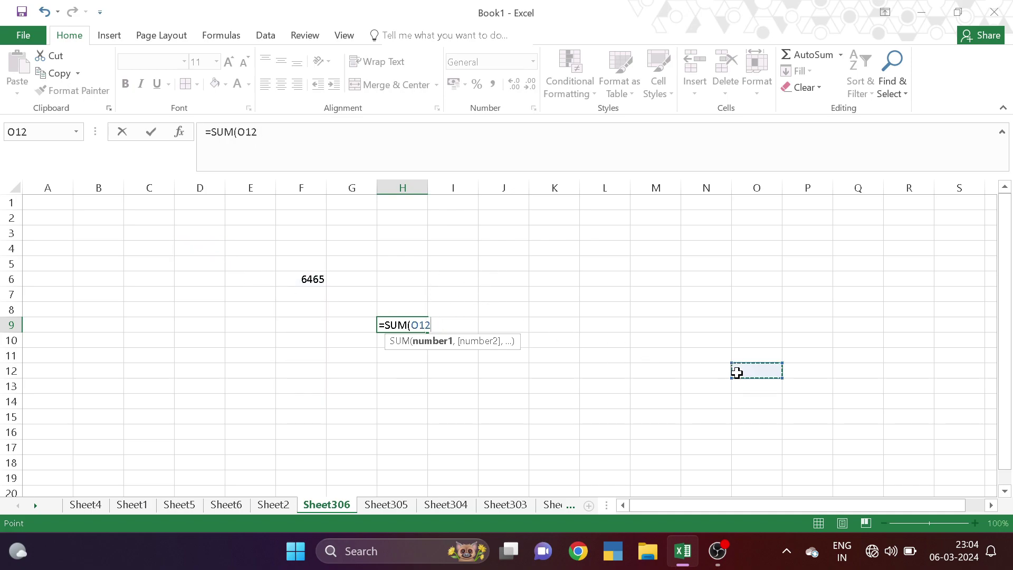
key(Escape)
key(Down)
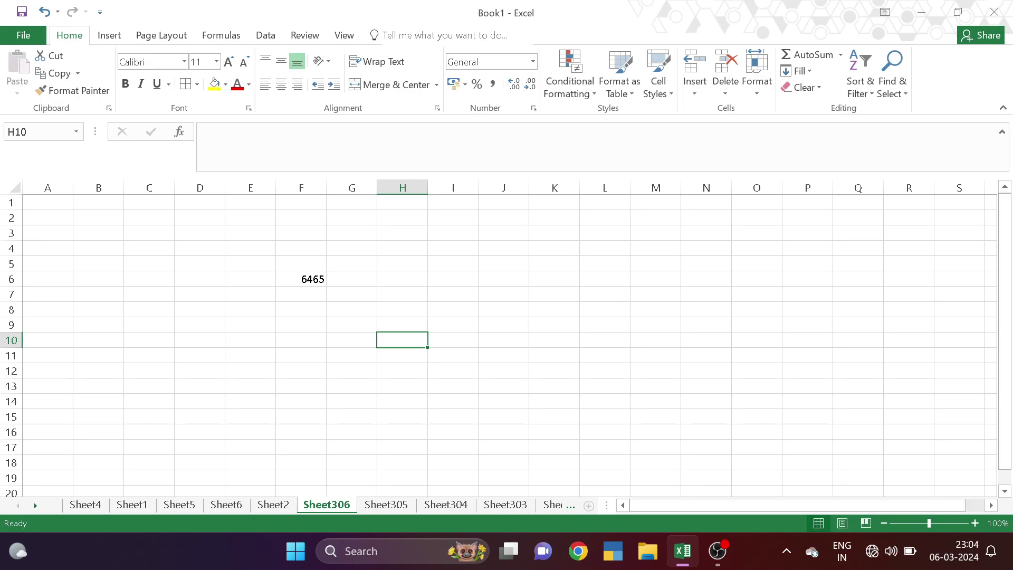
Select the number table B5:E12 to read its totals: Average 5.4375, Count 32, Sum 174.
click(355, 36)
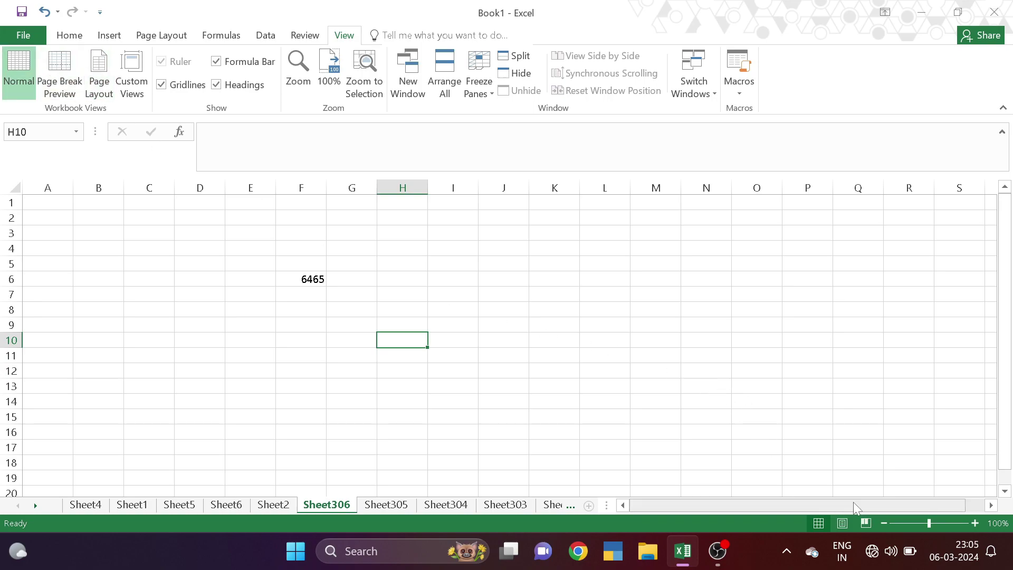
click(262, 237)
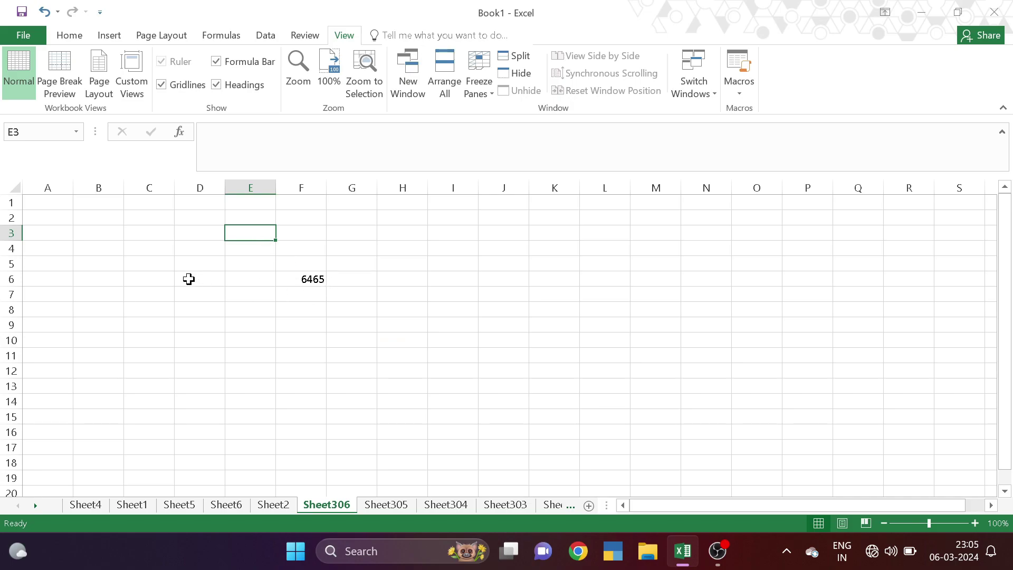
drag(97, 262, 228, 368)
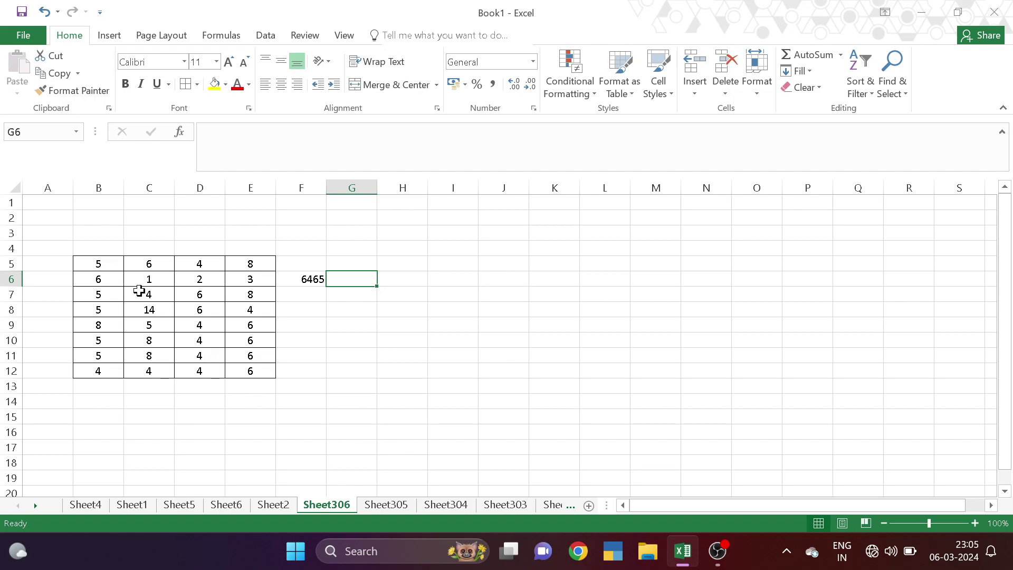
drag(99, 267, 254, 377)
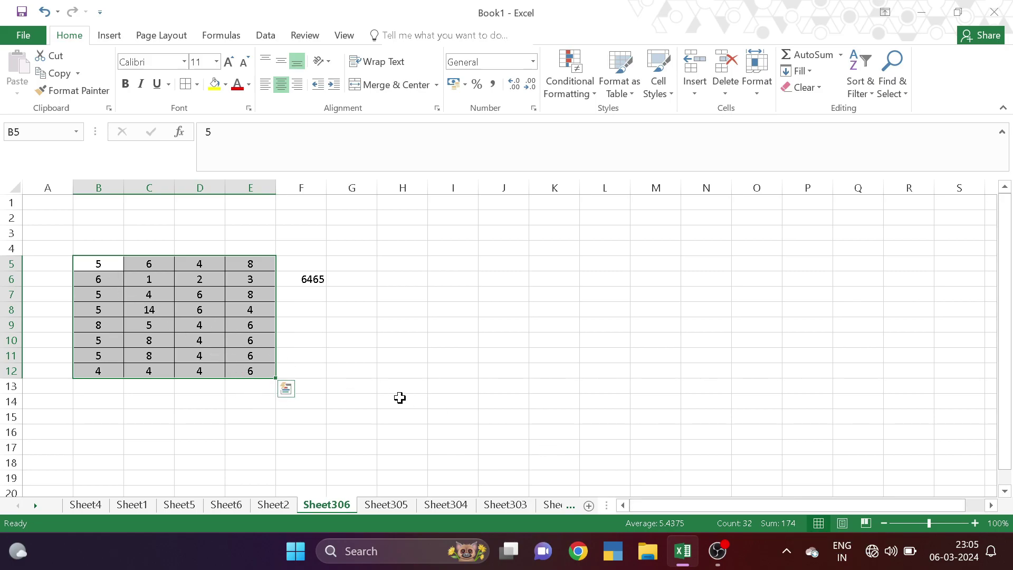
Enter the labels average, sum and count in G12:I12.
click(364, 365)
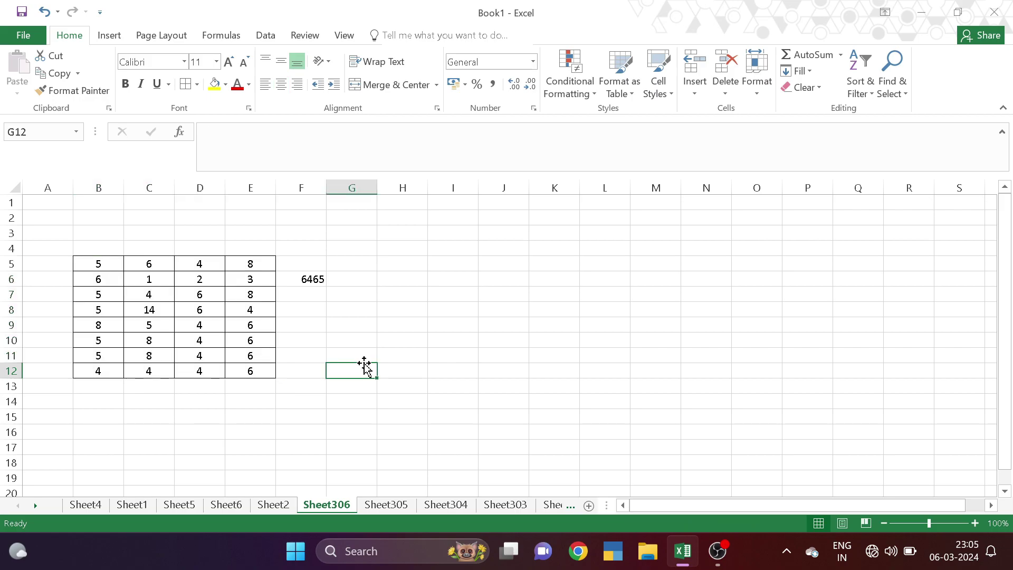
text(average)
key(Tab)
text(sum)
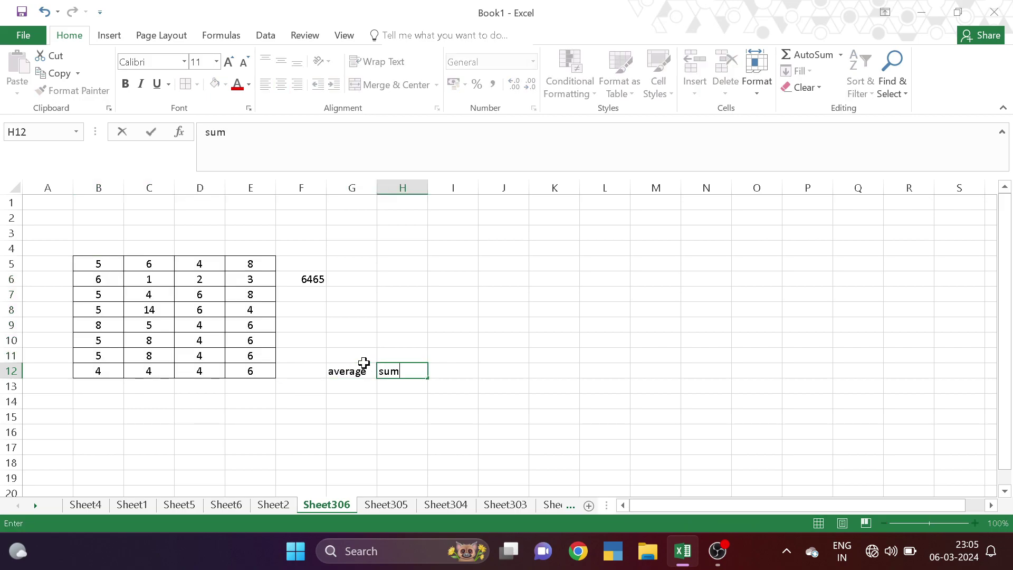
key(Tab)
text(coun)
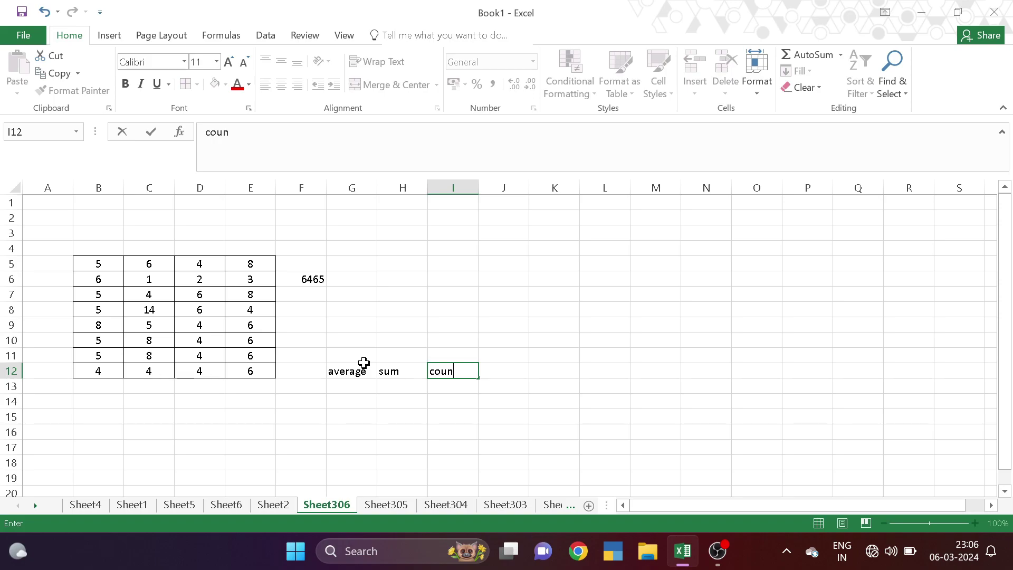
text(t)
key(Return)
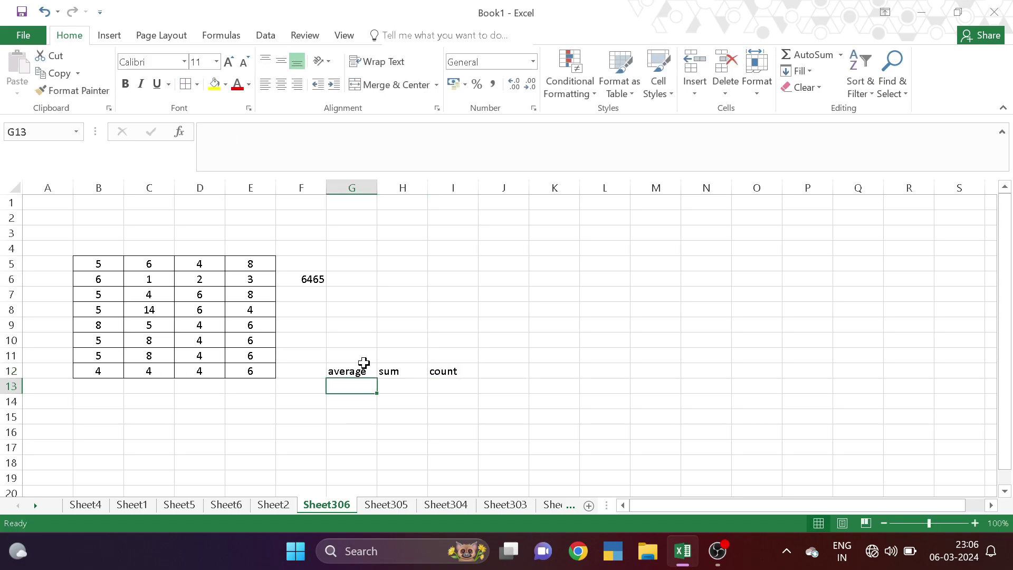
Enter =AVERAGE(B5:E12) in G13, giving 5.4375.
text(=AVERAGE()
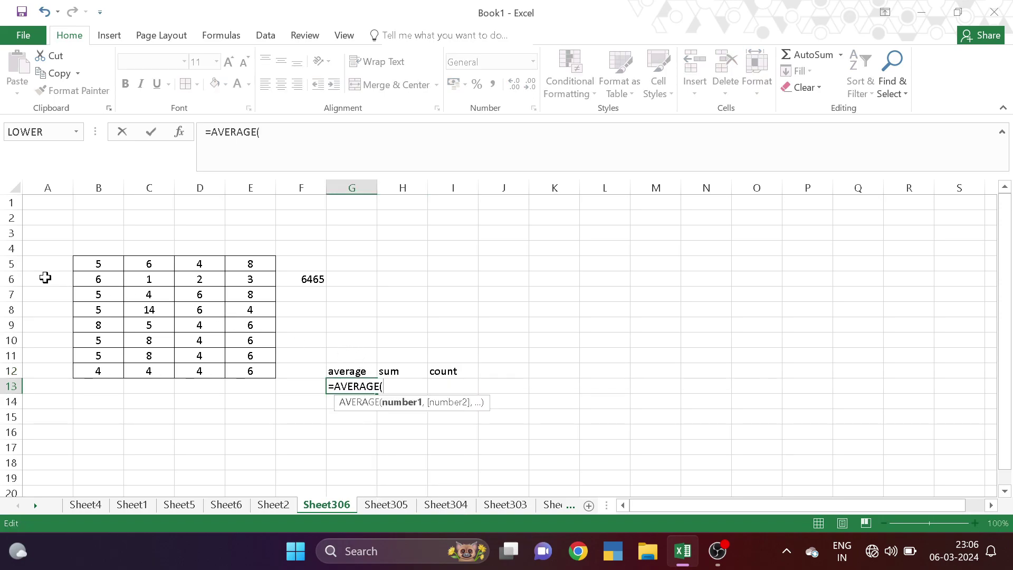
drag(100, 264, 254, 376)
key(Return)
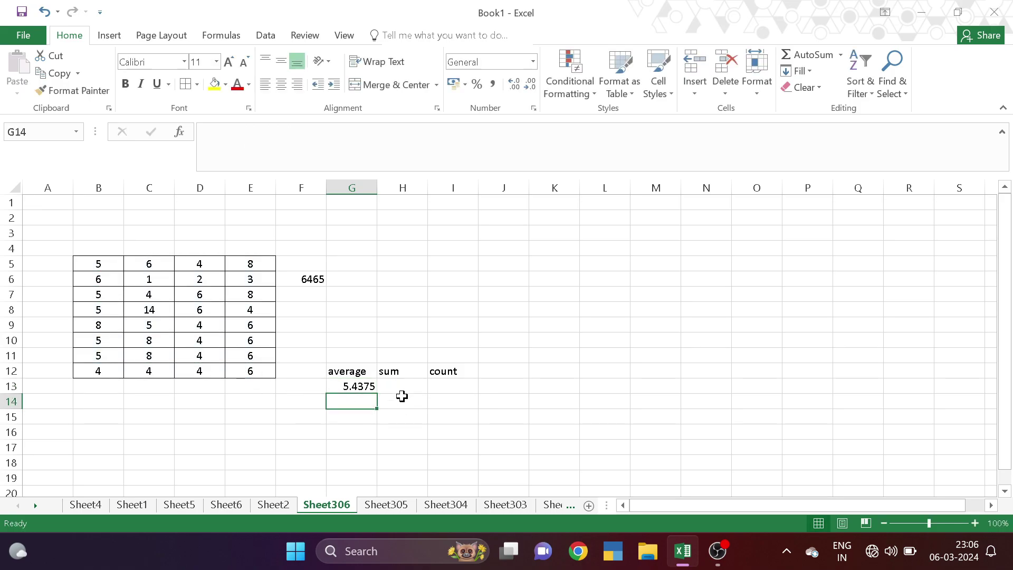
Enter =SUM(B5:E12) in H13, giving 174.
click(401, 387)
text(=)
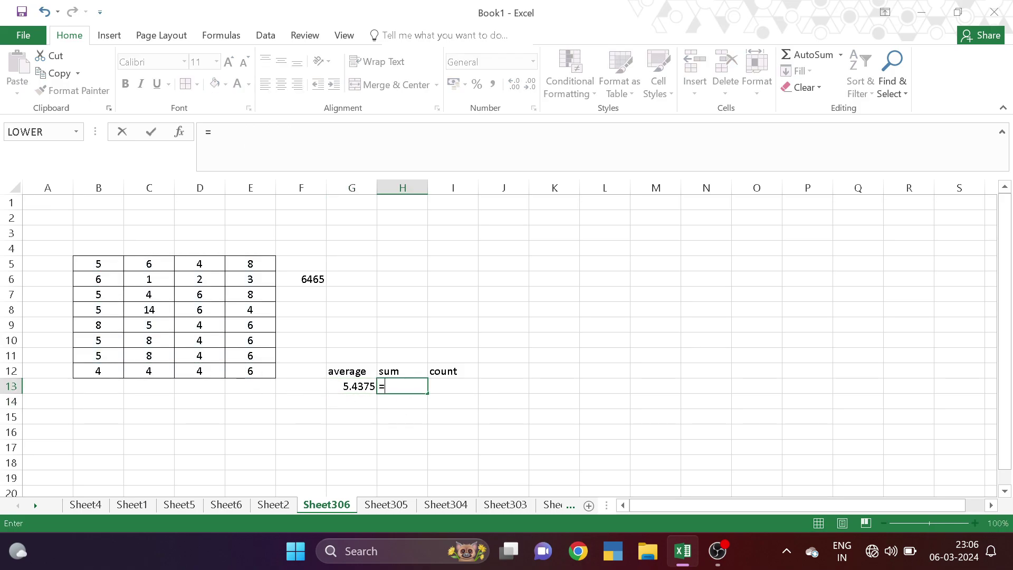
text(sum)
key(Tab)
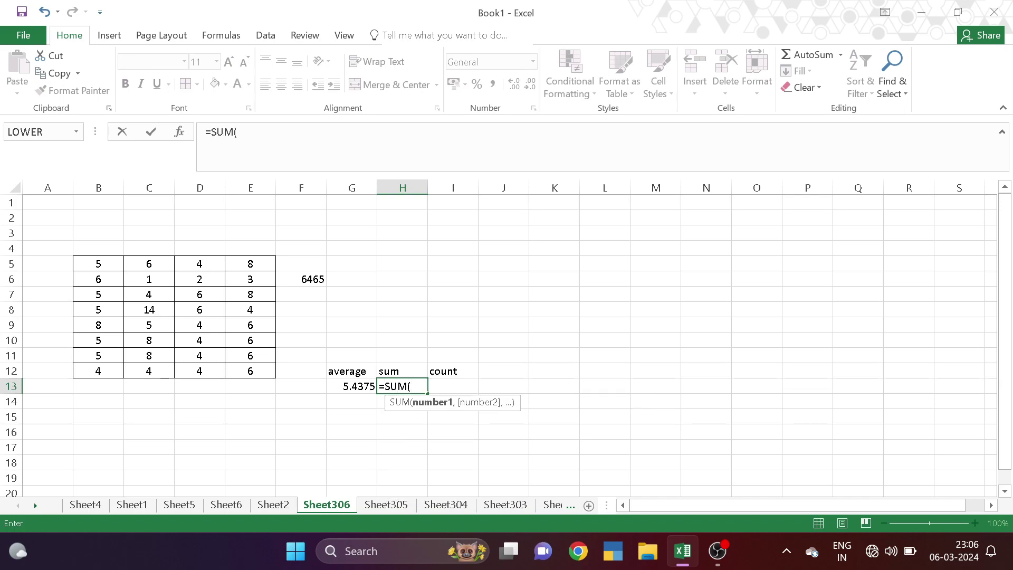
drag(93, 267, 236, 371)
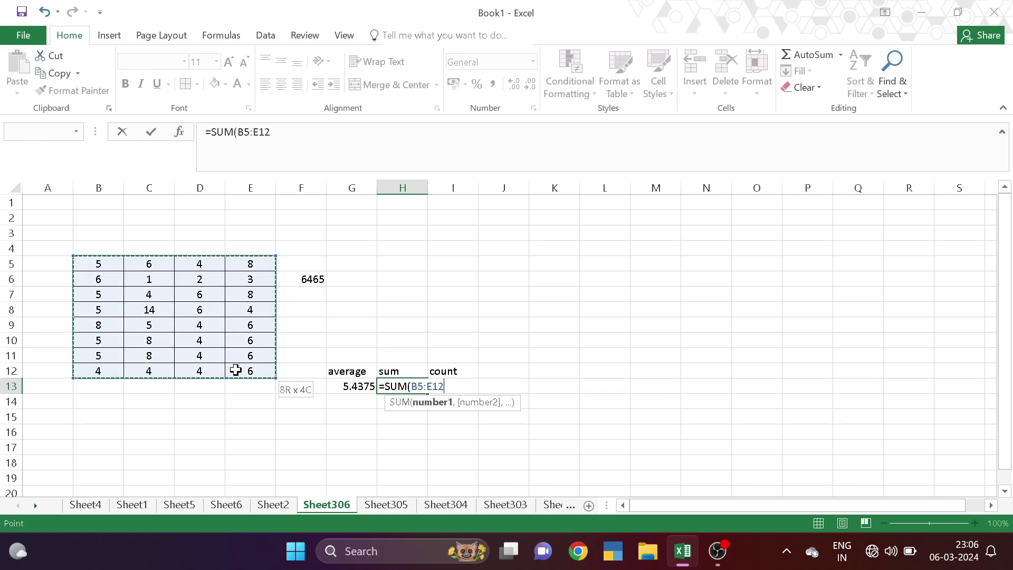
key(Return)
Enter =COUNT(B5:E12) in I13, giving 32.
click(442, 387)
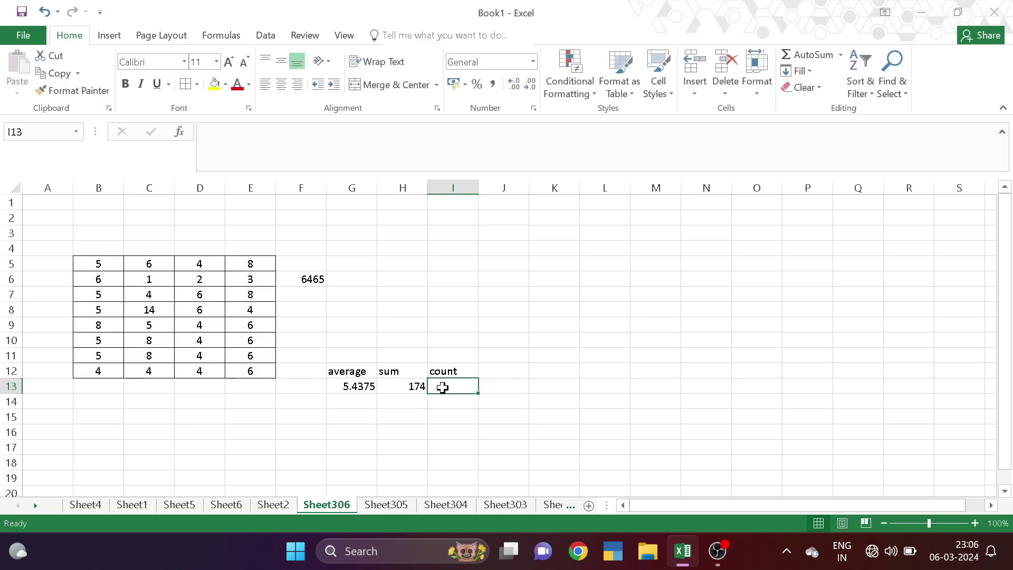
text(=c)
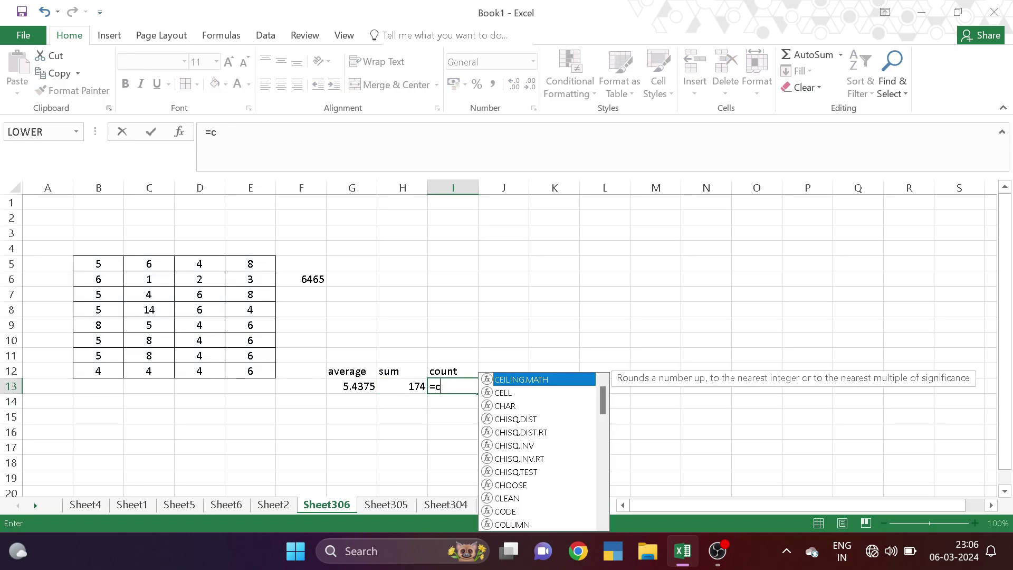
text(oun)
key(Tab)
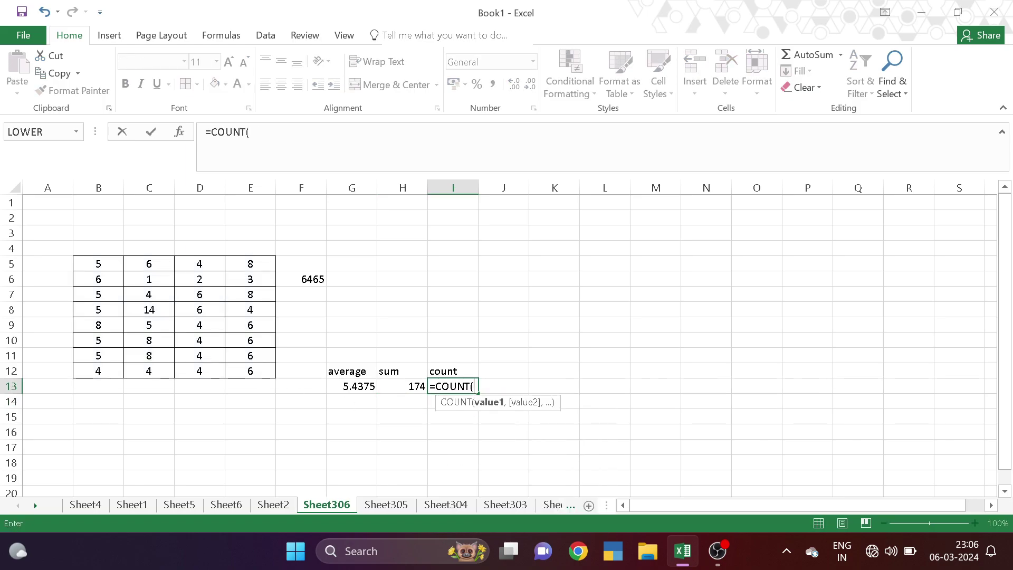
mouse_move(104, 267)
mouse_down()
mouse_move(186, 308)
mouse_move(253, 369)
mouse_up()
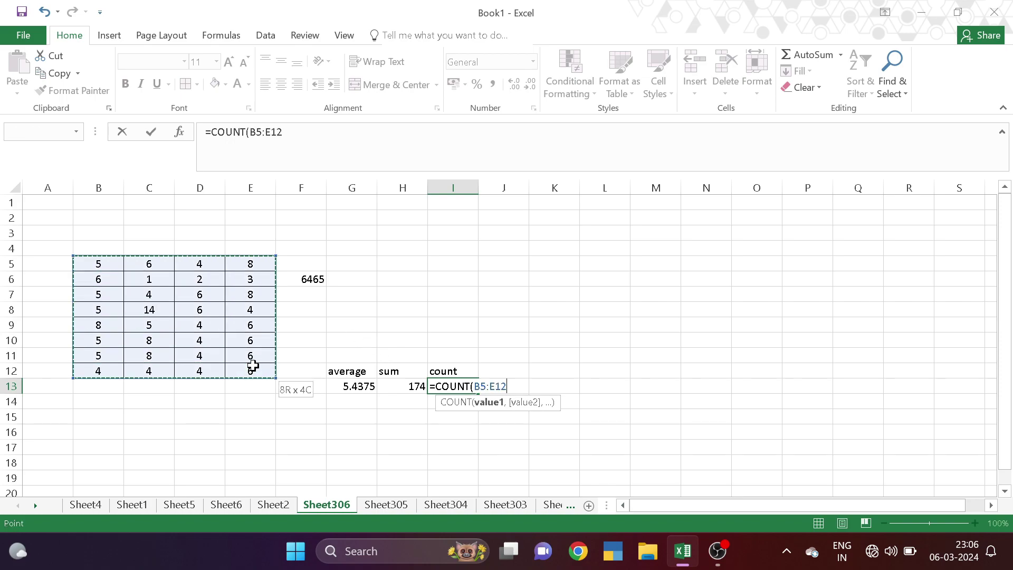
key(Return)
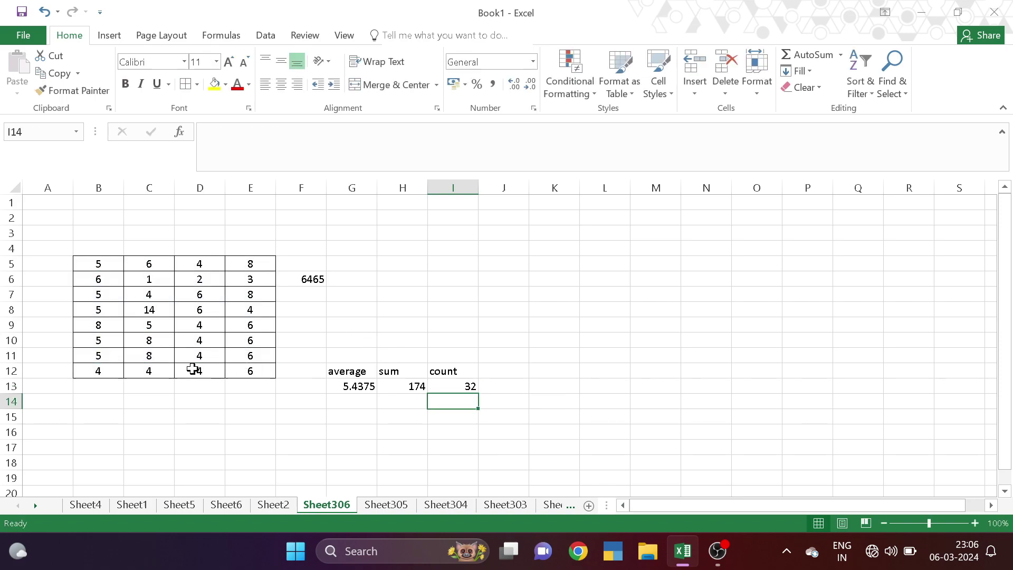
drag(98, 266, 242, 374)
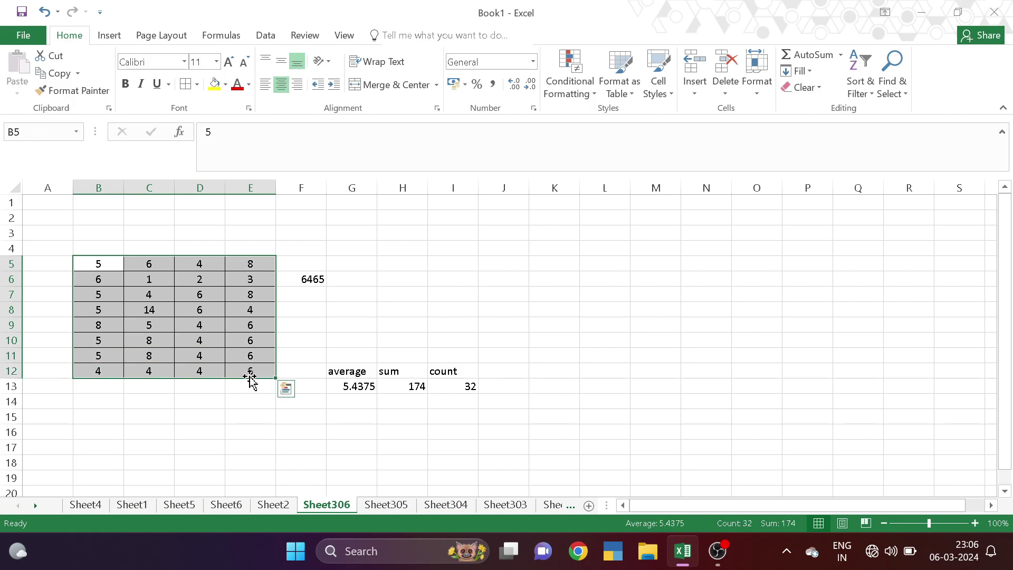